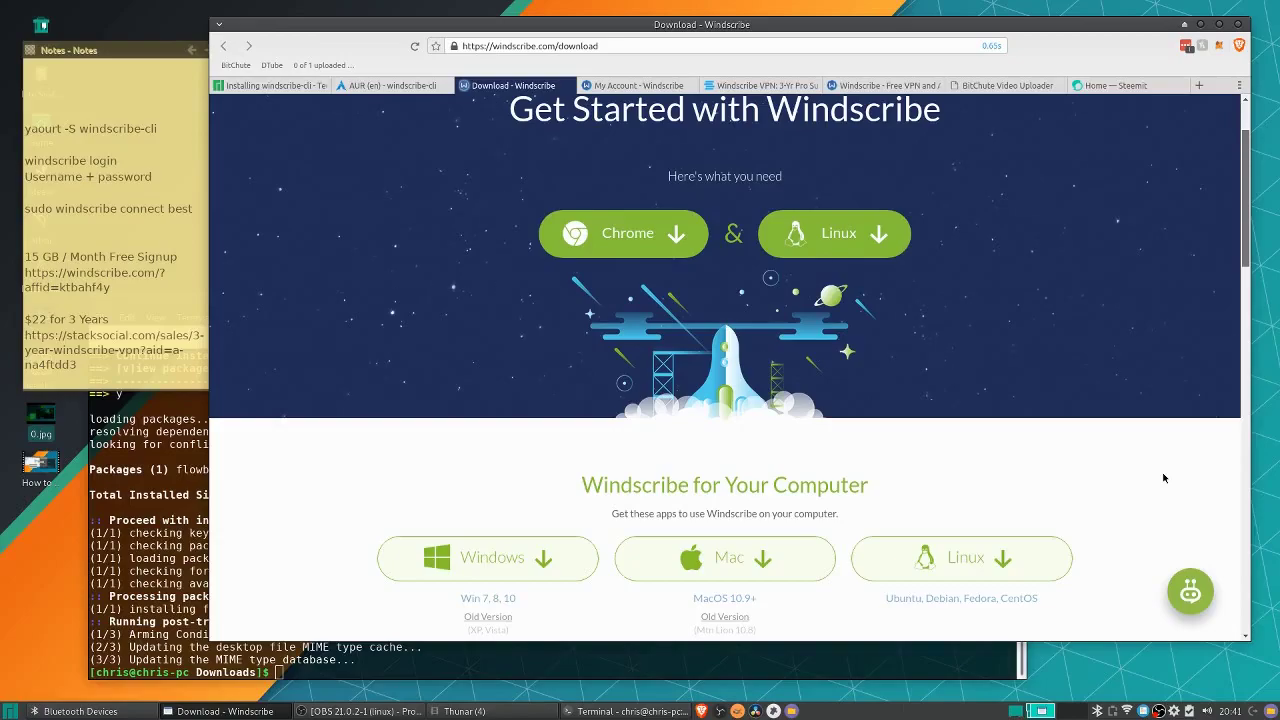
# Step: Scroll down the Windscribe page and highlight the list of supported Linux distributions
pyautogui.scroll(-2, 1162, 484)
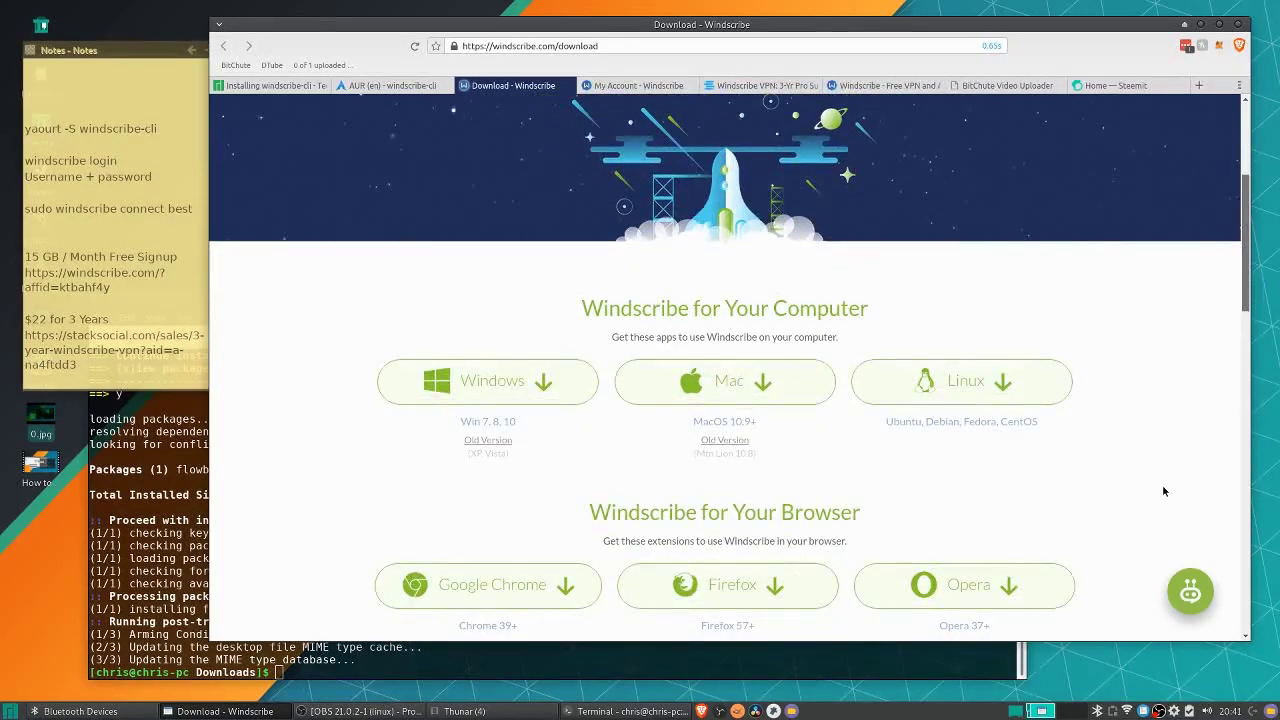
pyautogui.scroll(-1, 1206, 470)
pyautogui.scroll(-1, 1206, 470)
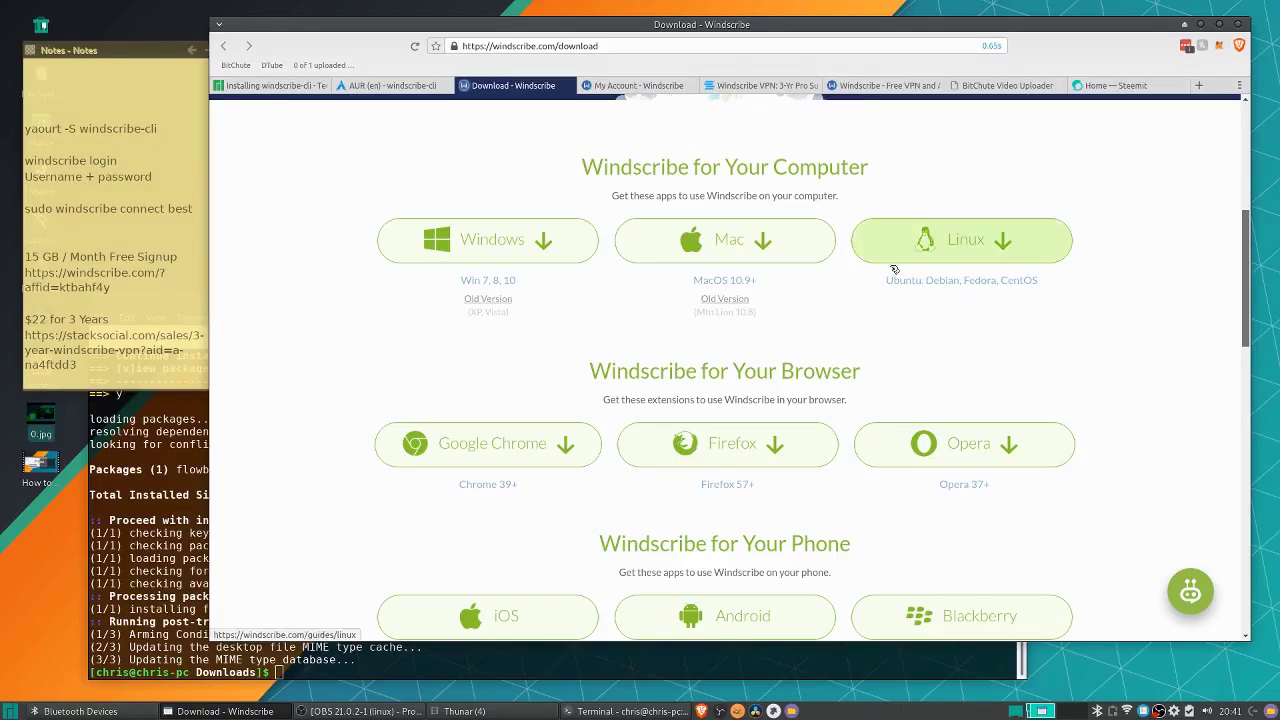
pyautogui.moveTo(886, 281); pyautogui.dragTo(1048, 284)
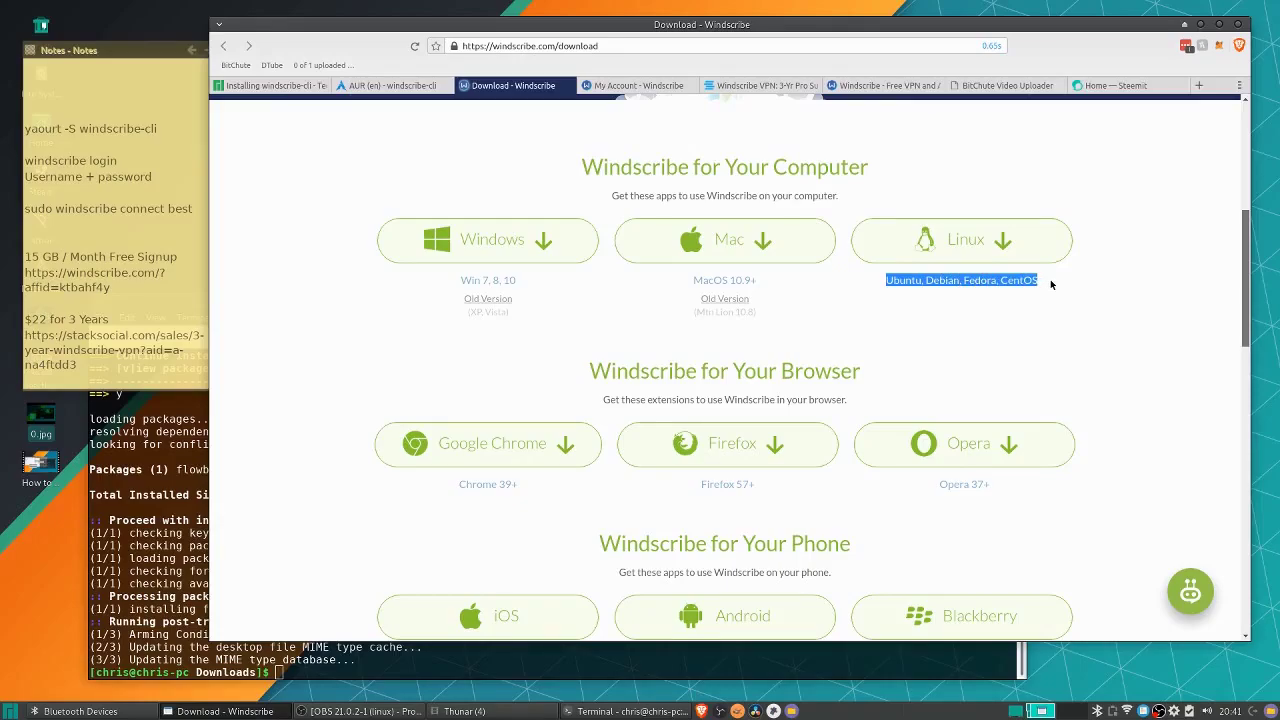
pyautogui.click(1050, 285)
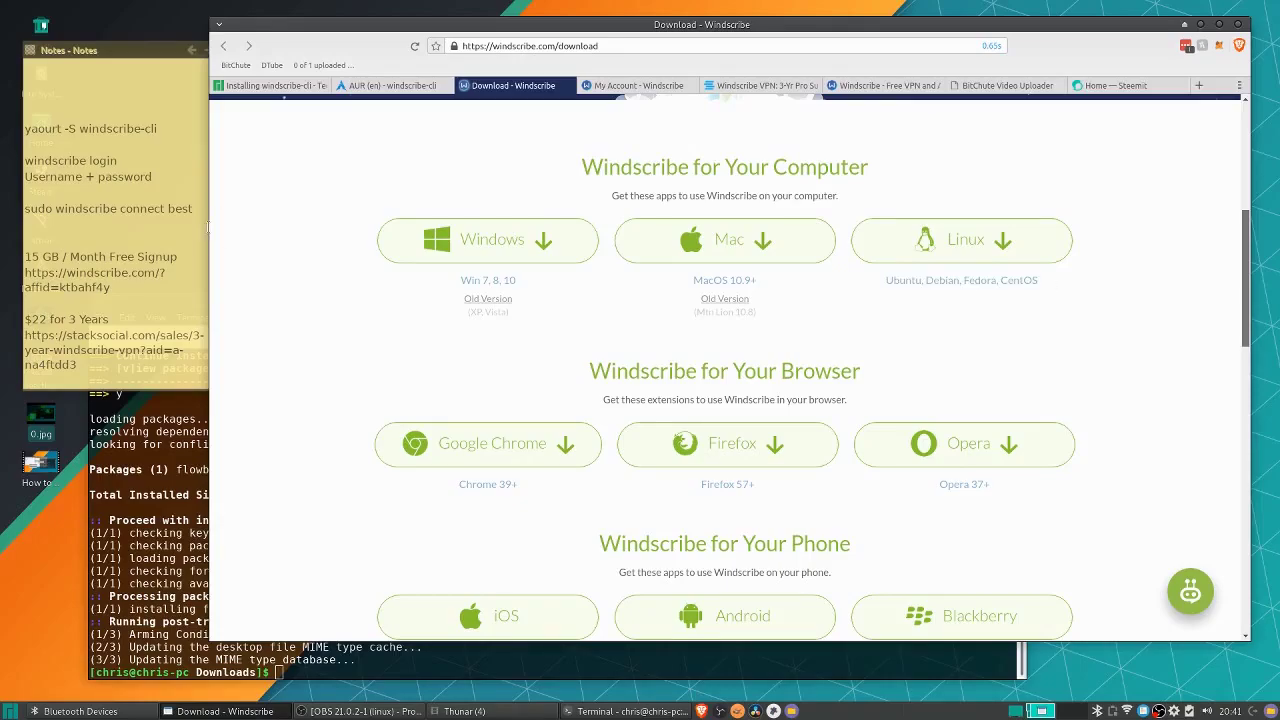
# Step: Check the install command in the notes, then return to the browser and scroll further down
pyautogui.click(100, 129)
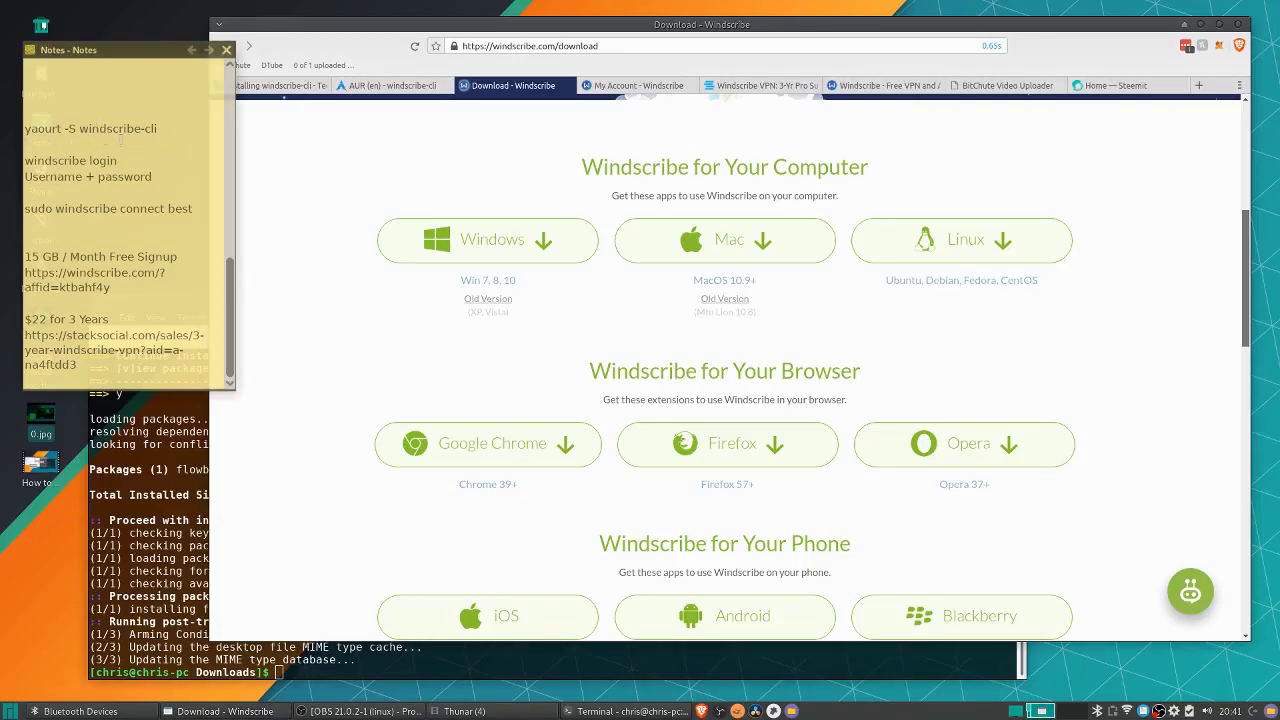
pyautogui.click(1068, 314)
pyautogui.scroll(-4, 1068, 314)
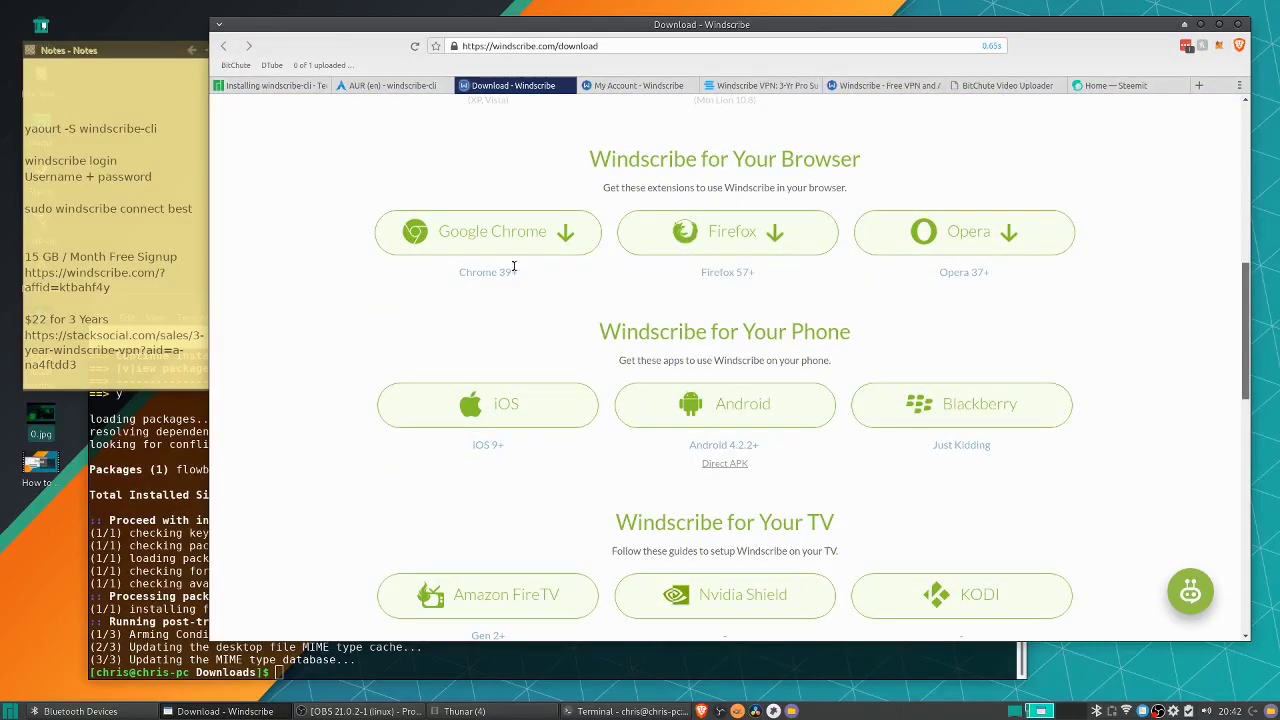
pyautogui.scroll(-3, 513, 266)
pyautogui.scroll(-3, 400, 271)
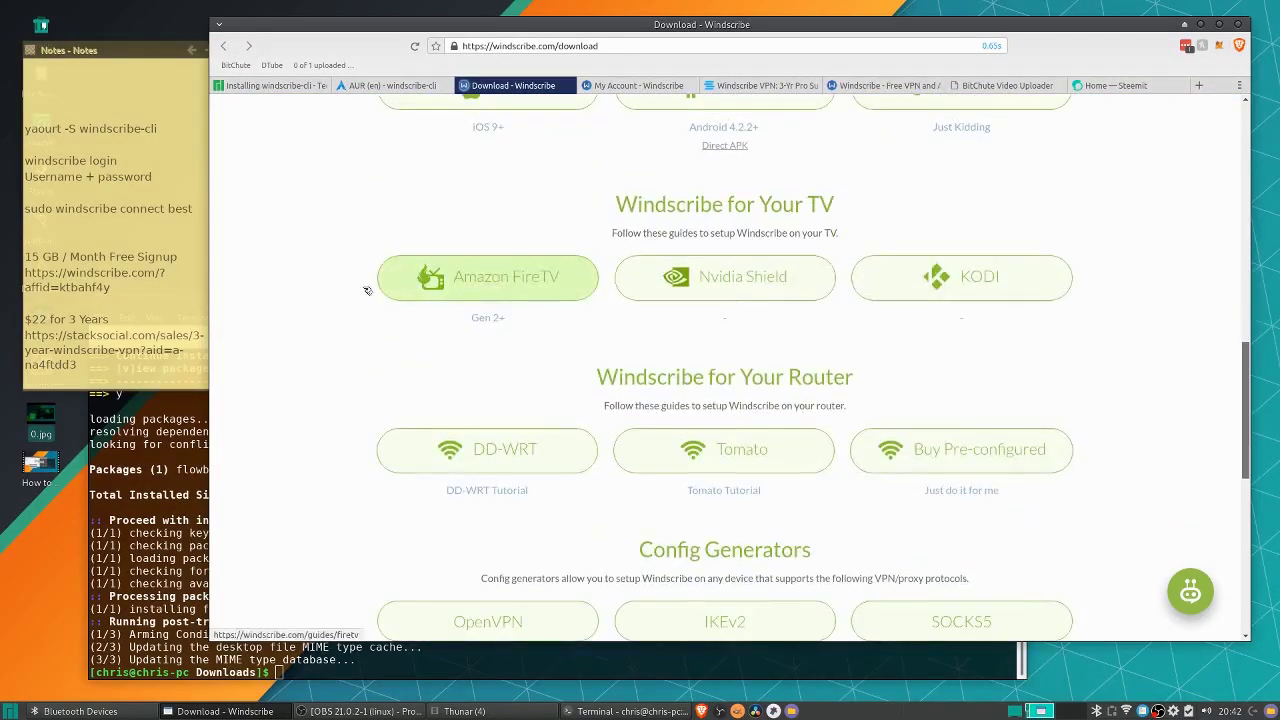
pyautogui.scroll(-1, 366, 290)
pyautogui.scroll(-3, 777, 253)
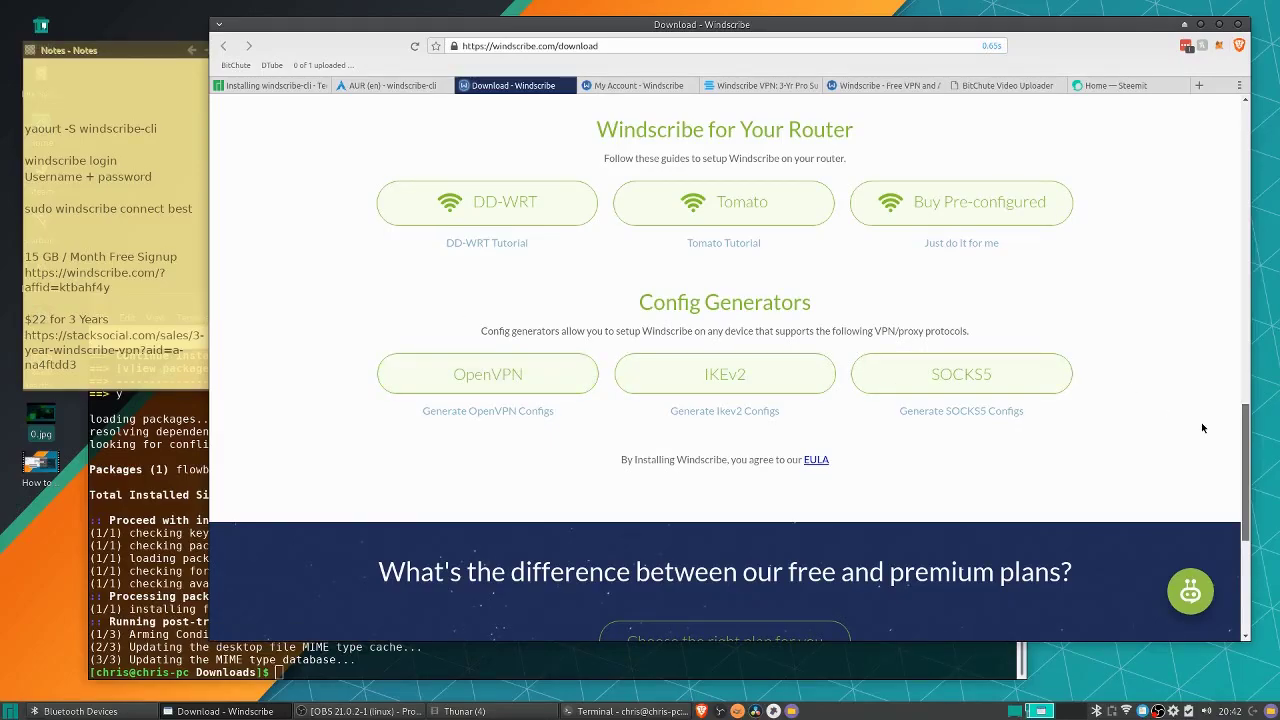
pyautogui.moveTo(1242, 455); pyautogui.dragTo(1122, 158)
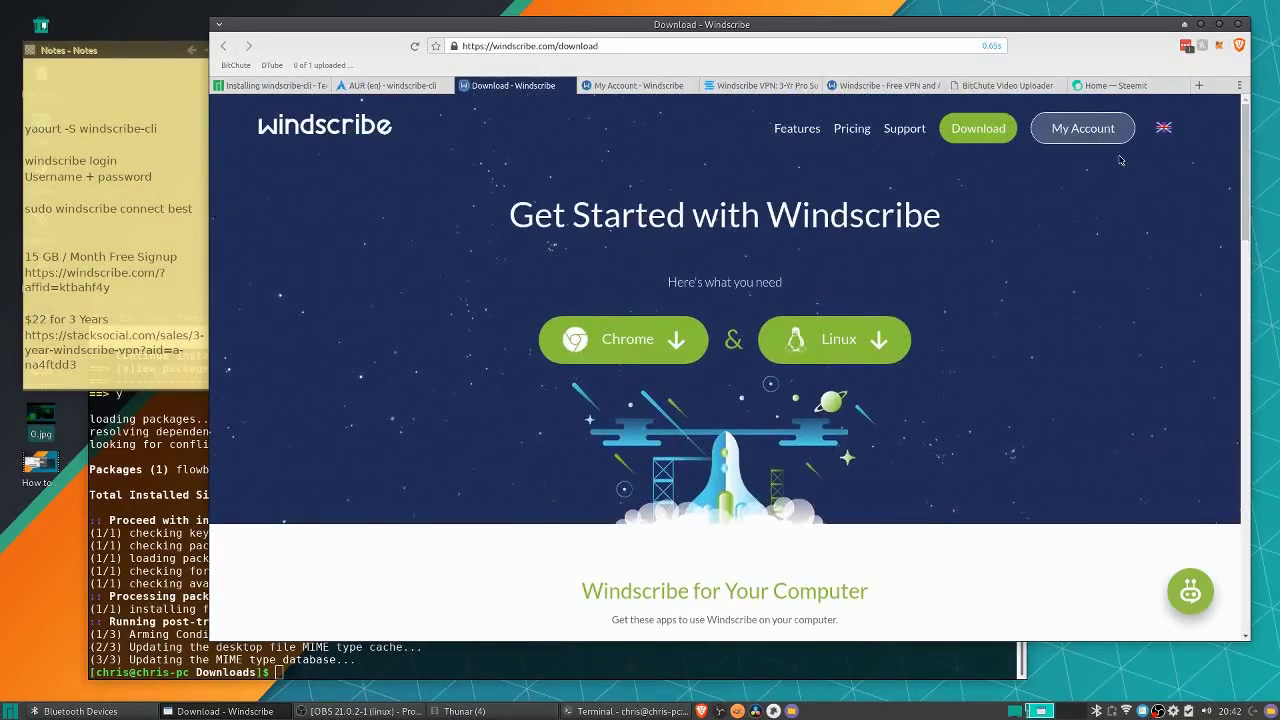
# Step: Check the 83.31 MB / 15 GB bandwidth usage on My Account, then switch to the StackSocial tab
pyautogui.click(1083, 128)
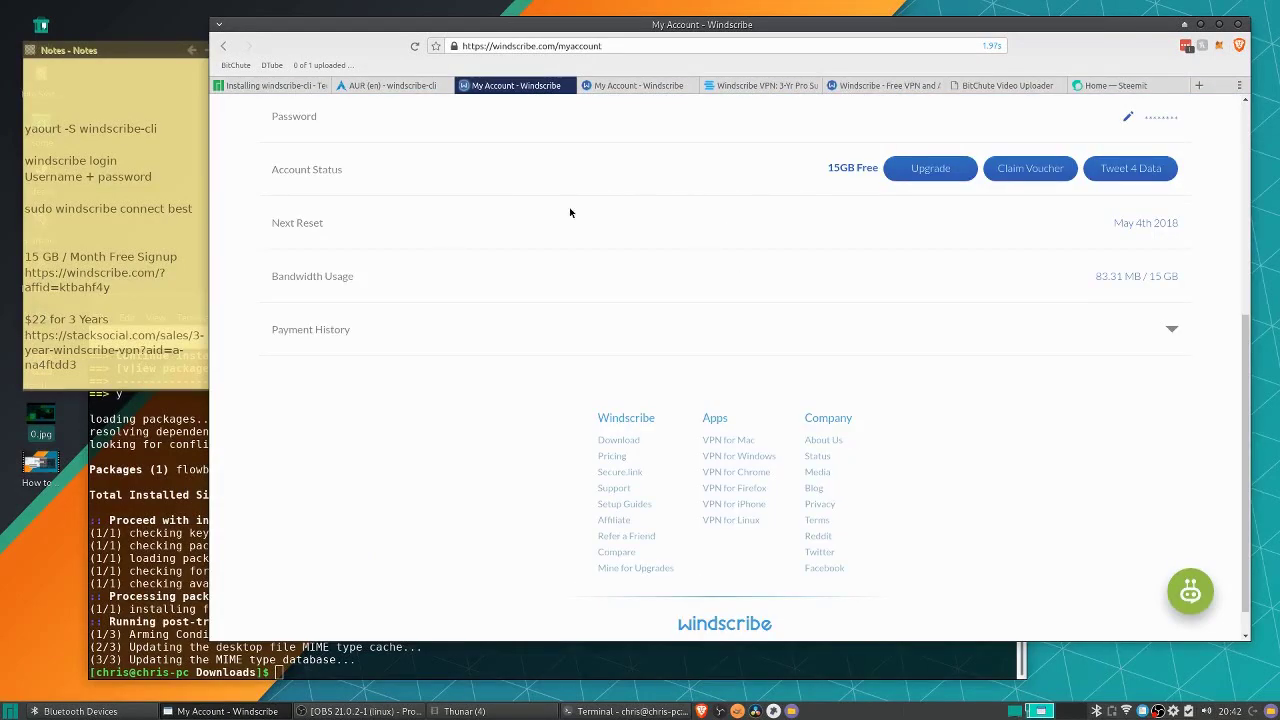
pyautogui.moveTo(1175, 277); pyautogui.dragTo(1156, 280)
pyautogui.tripleClick(1186, 277)
pyautogui.click(898, 228)
pyautogui.keyDown('shift'); pyautogui.click(1150, 277); pyautogui.keyUp('shift')
pyautogui.click(1192, 282)
pyautogui.hotkey('ctrl', 'Tab')
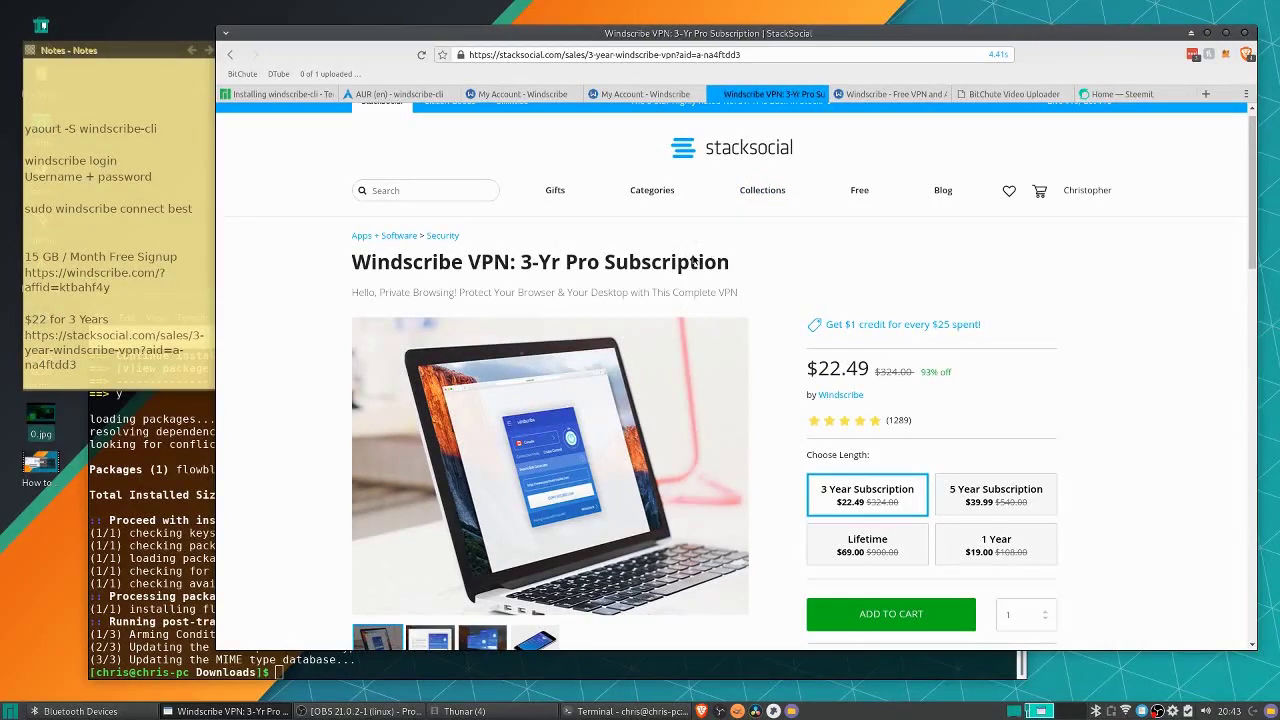
# Step: Highlight the 'Windscribe VPN: 3-Yr Pro Subscription' title and its $22.49 price
pyautogui.moveTo(731, 262); pyautogui.dragTo(353, 265)
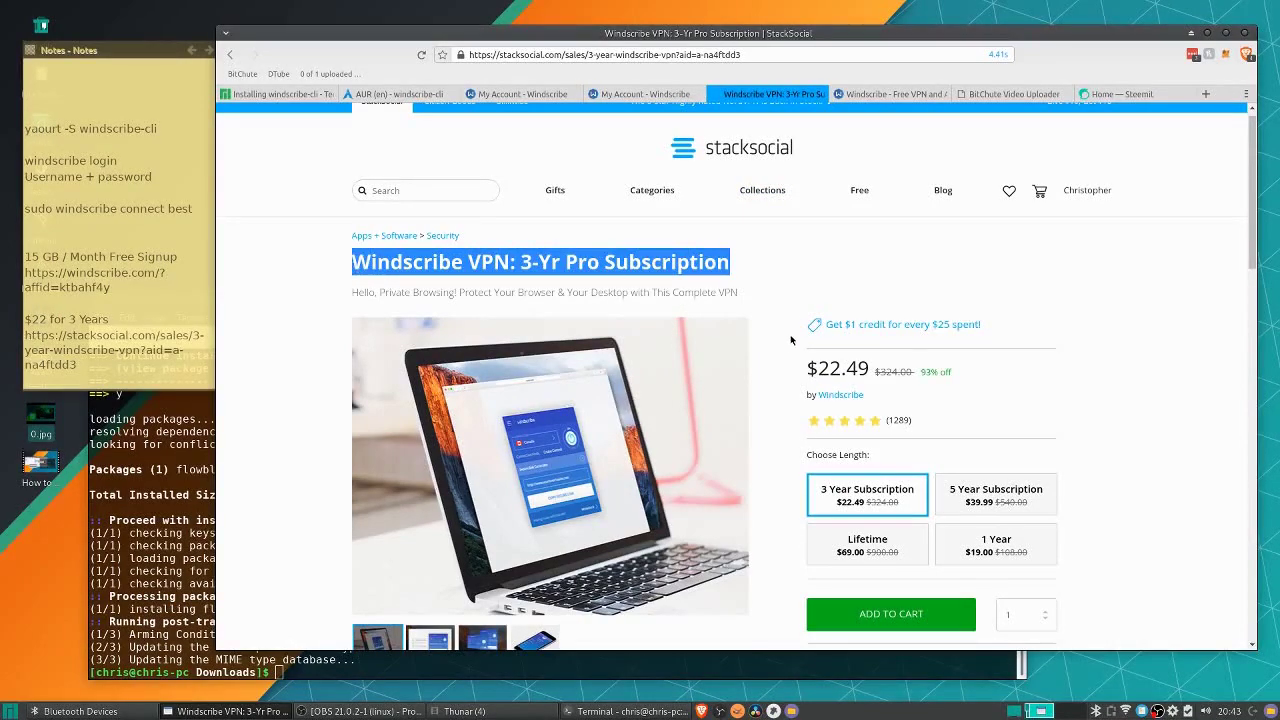
pyautogui.moveTo(803, 372); pyautogui.dragTo(871, 373)
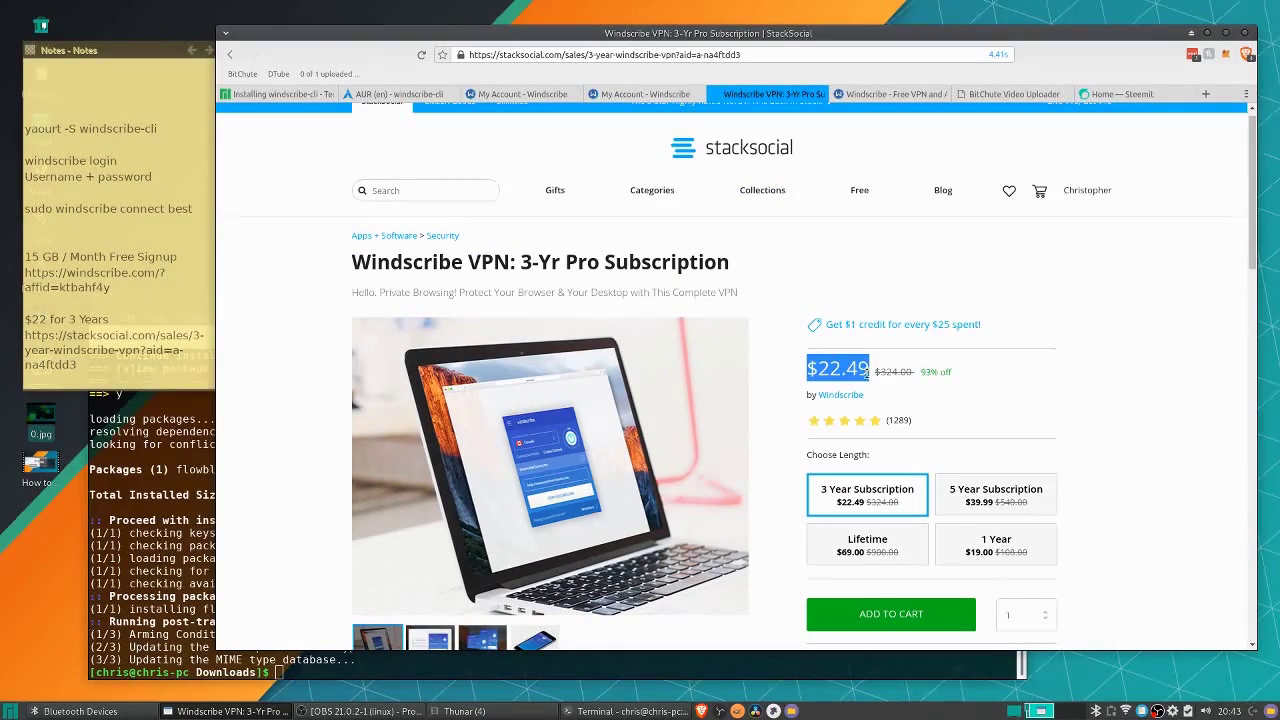
pyautogui.click(1110, 374)
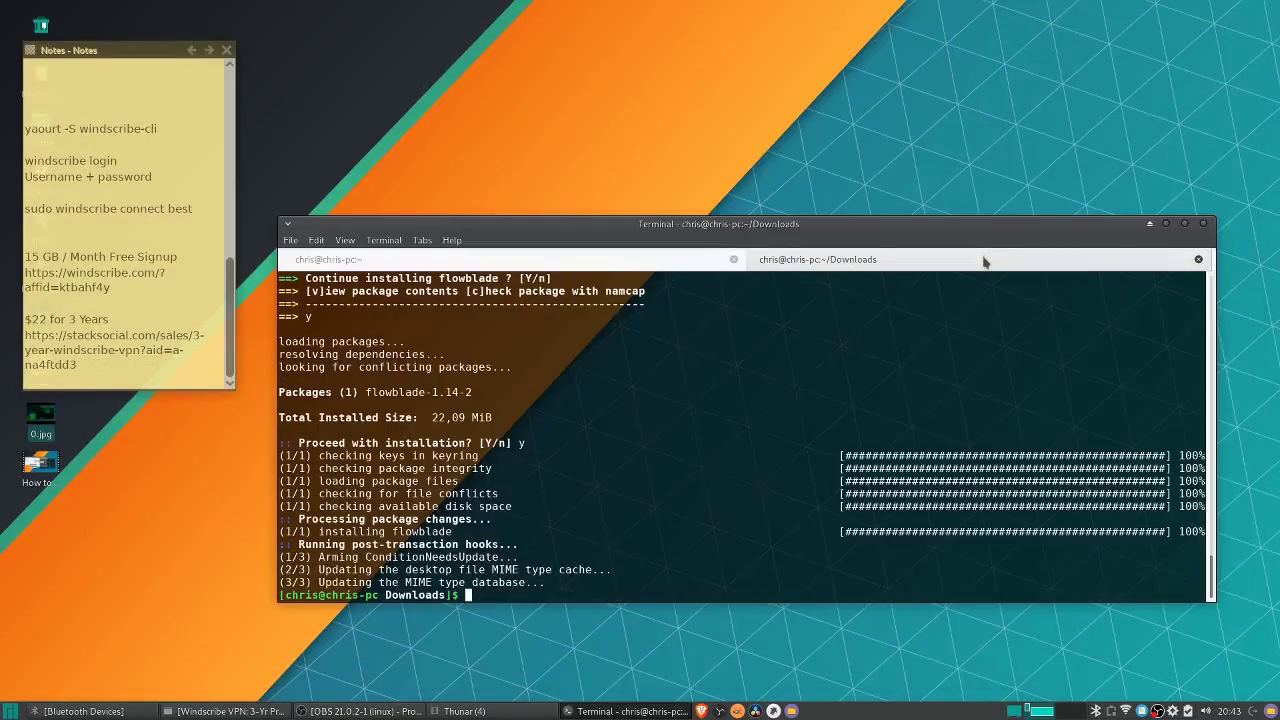
# Step: Move Notes down and the terminal up-left, and highlight the 'yaourt -S windscribe-cli' line
pyautogui.moveTo(156, 52); pyautogui.dragTo(154, 189)
pyautogui.moveTo(511, 374); pyautogui.dragTo(495, 315)
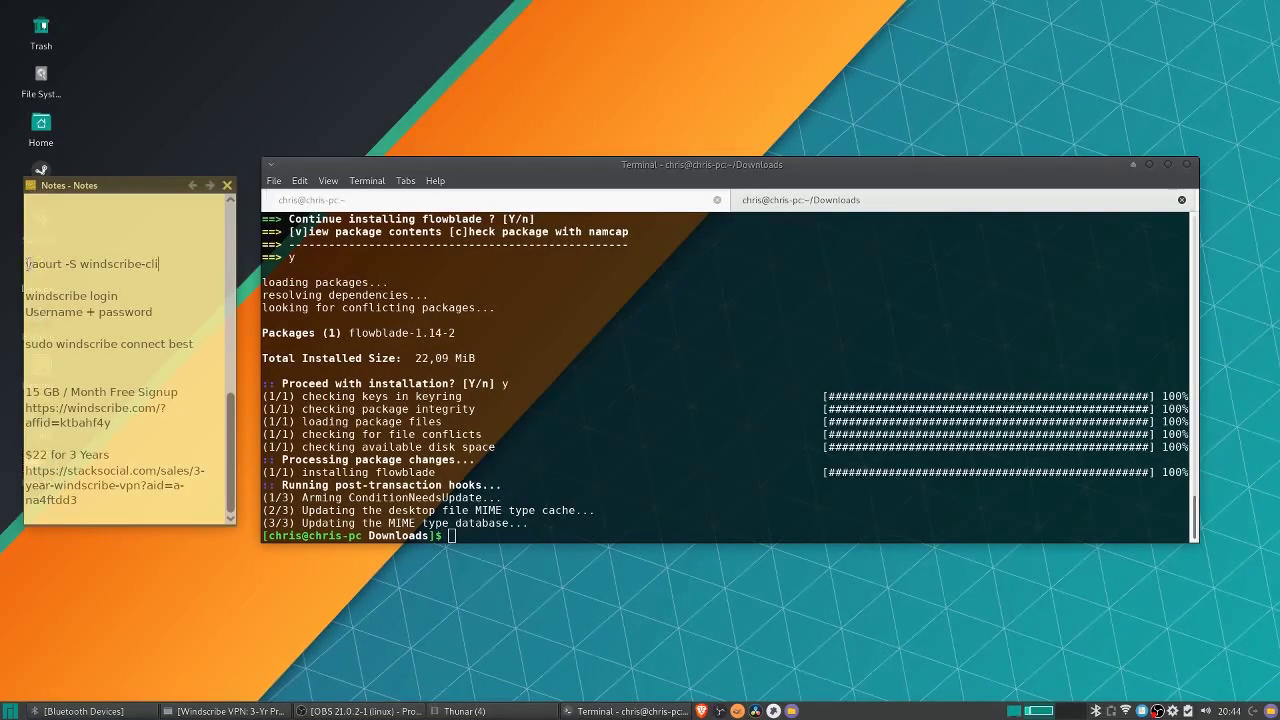
pyautogui.moveTo(25, 264); pyautogui.dragTo(167, 263)
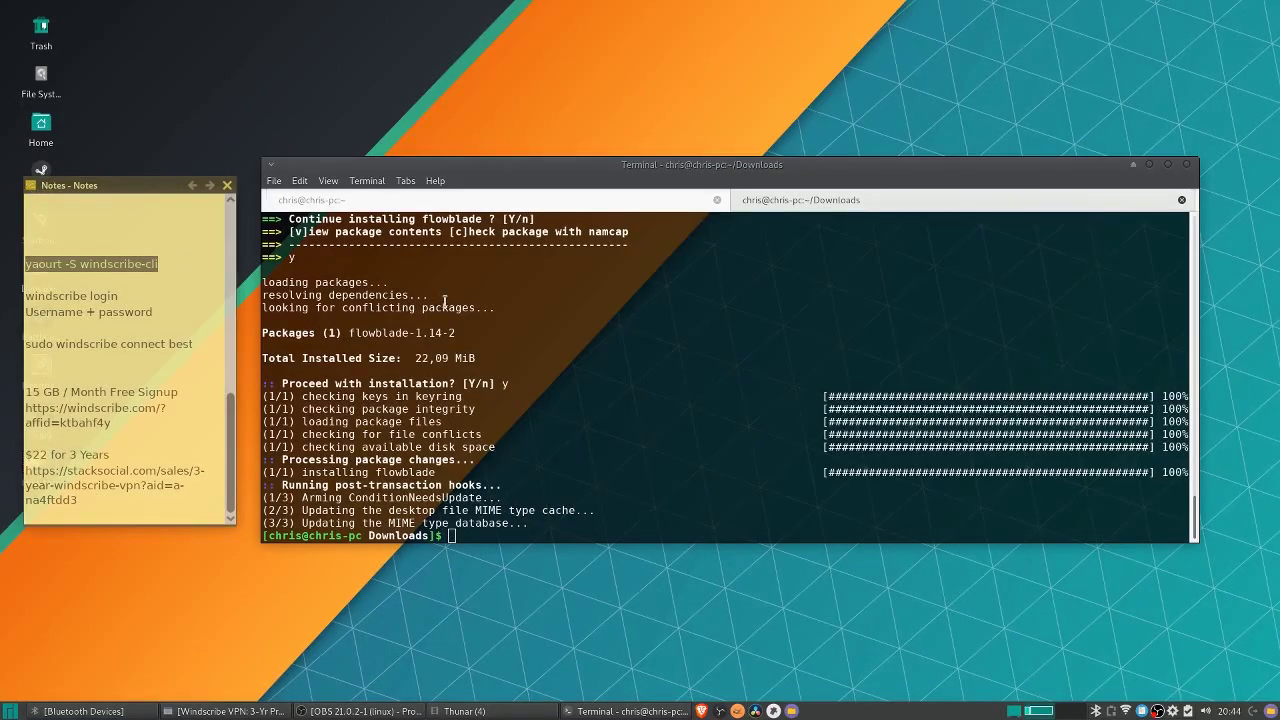
pyautogui.click(171, 264)
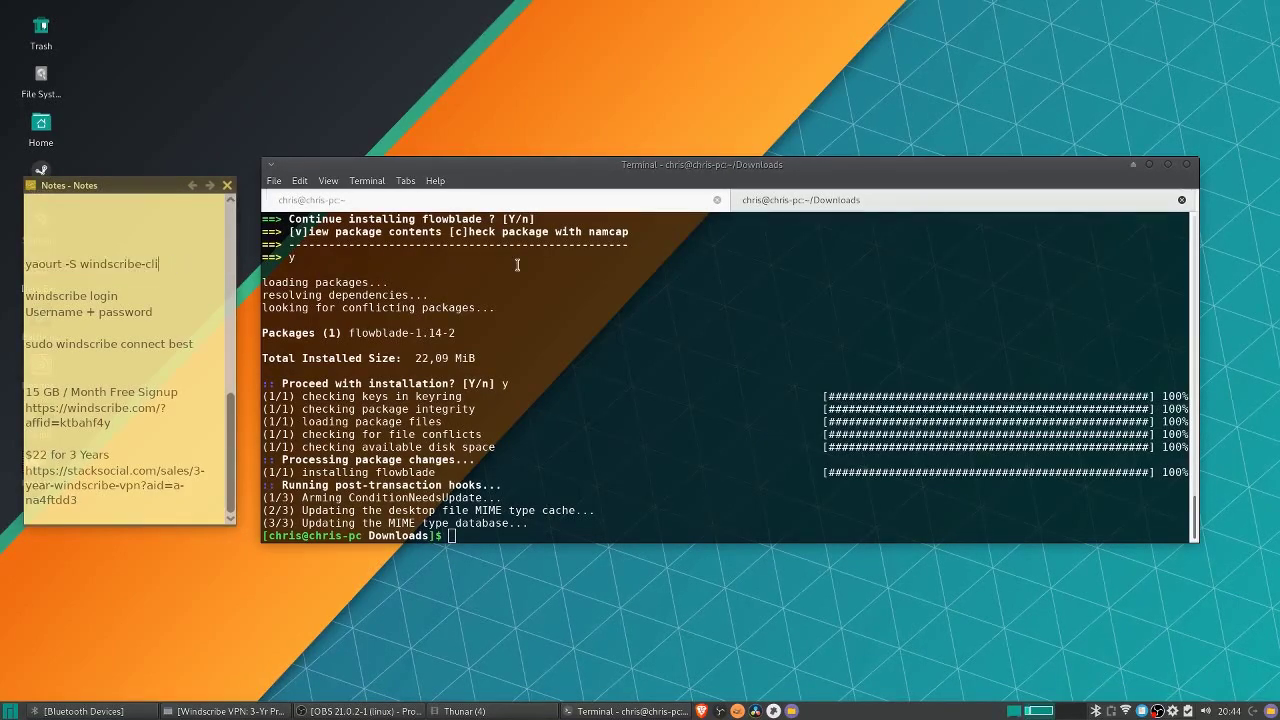
# Step: Run windscribe with no arguments to print its help and command list
pyautogui.click(598, 304)
pyautogui.write('windscribe')
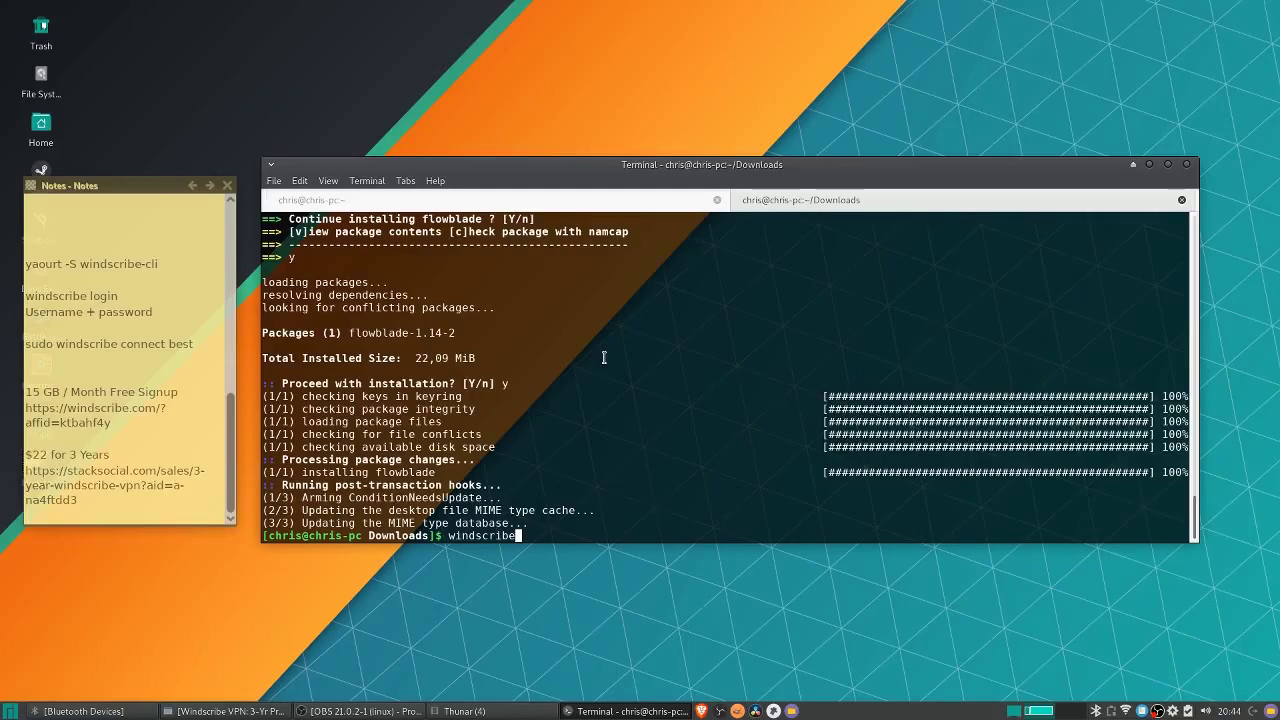
pyautogui.press('Return')
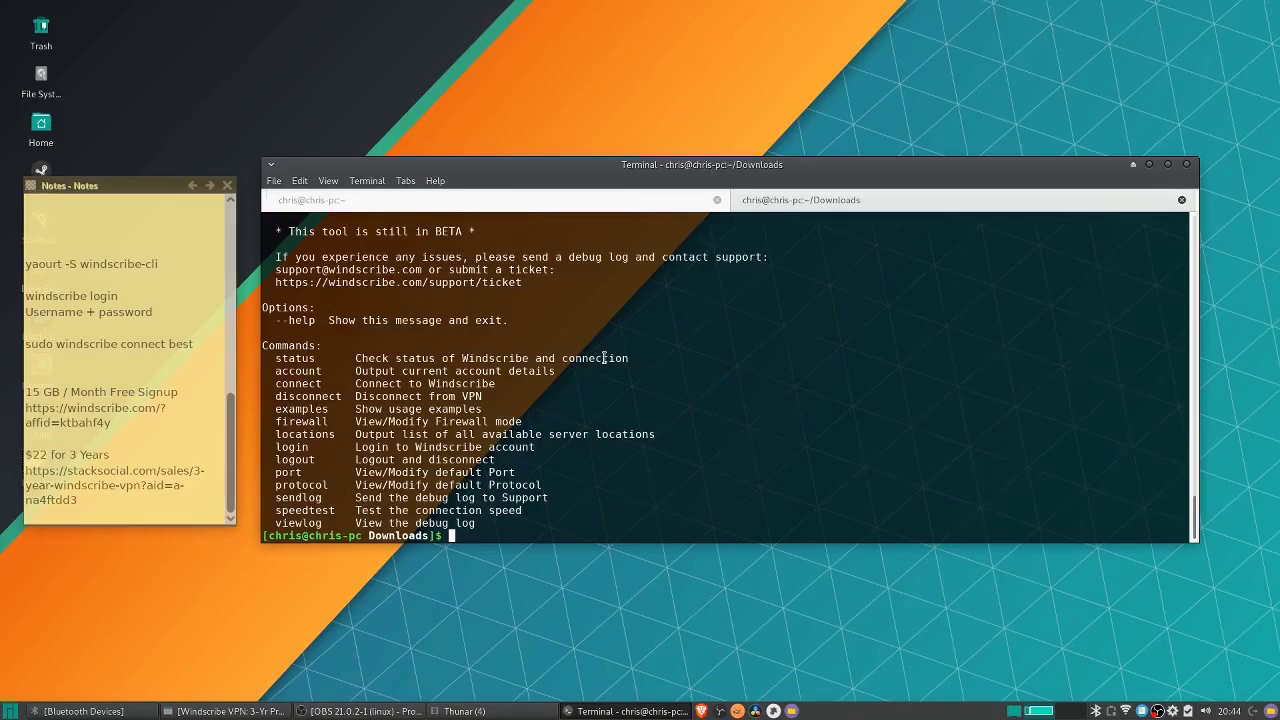
# Step: Highlight the login and connect lines in the Notes window
pyautogui.doubleClick(182, 343)
pyautogui.keyDown('shift'); pyautogui.click(26, 292); pyautogui.keyUp('shift')
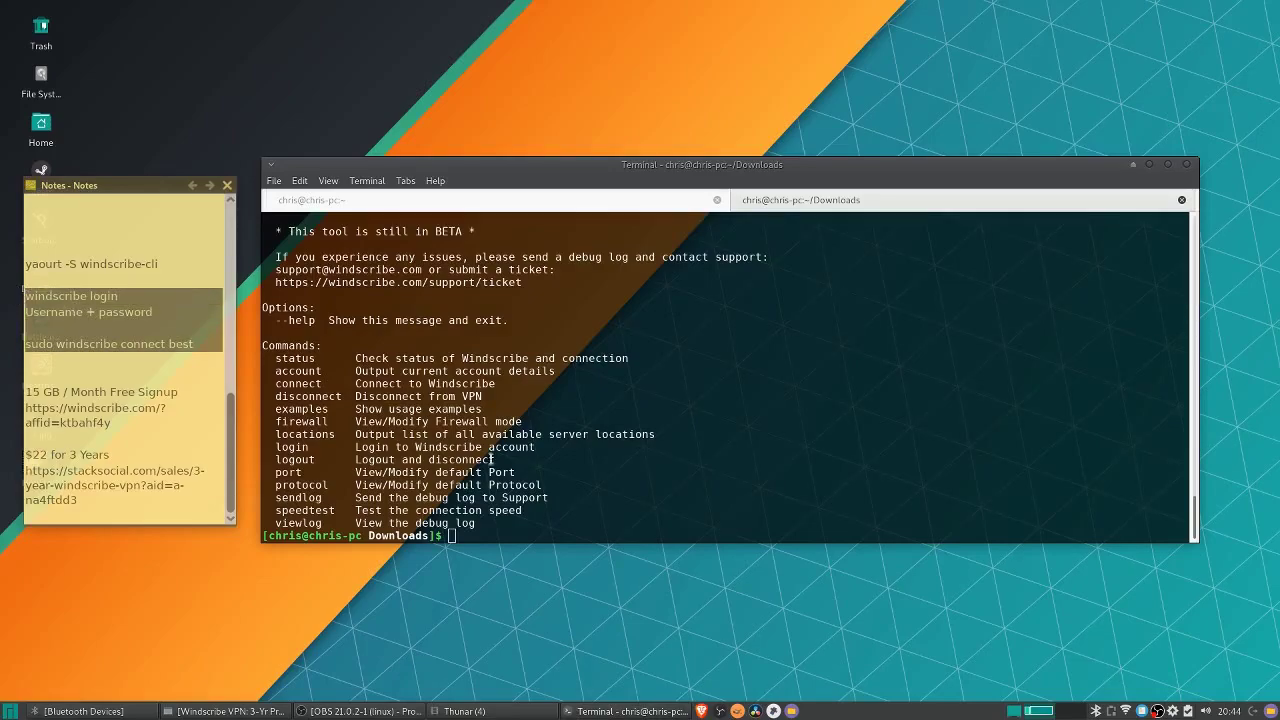
pyautogui.click(627, 494)
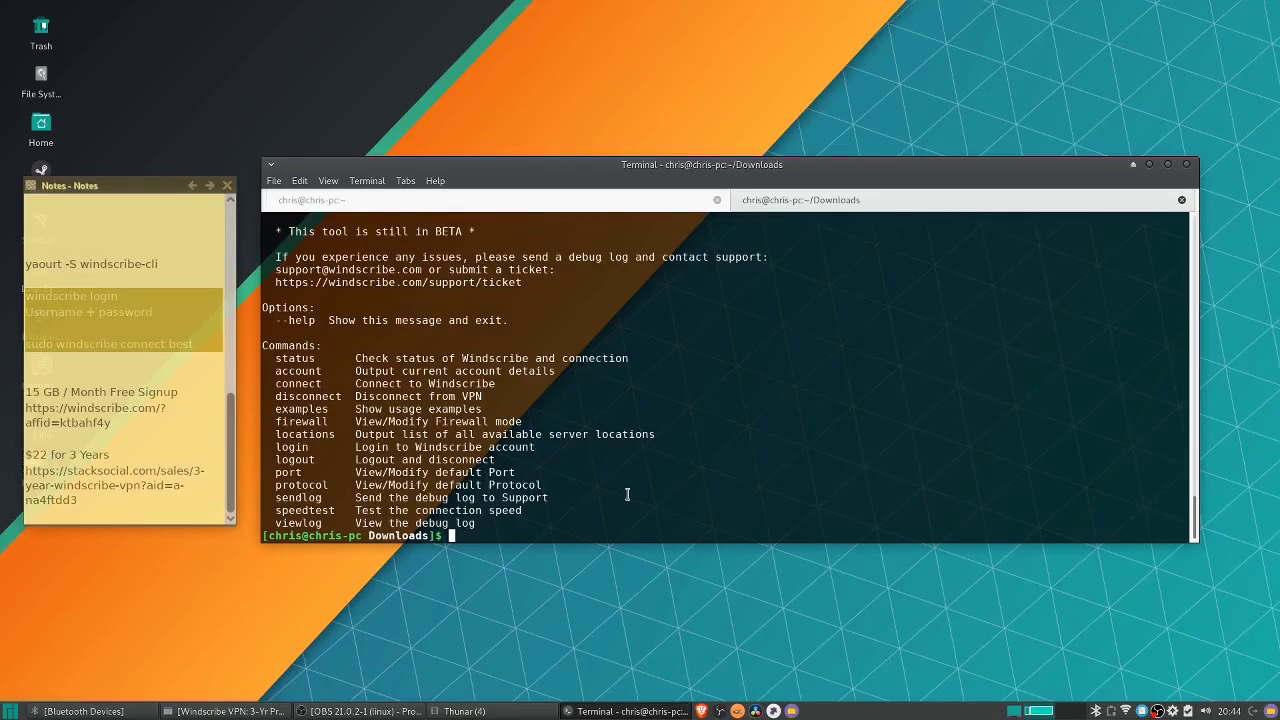
# Step: Type 'windscribe login' and scroll through the server locations and their short names
pyautogui.write('windscribe login')
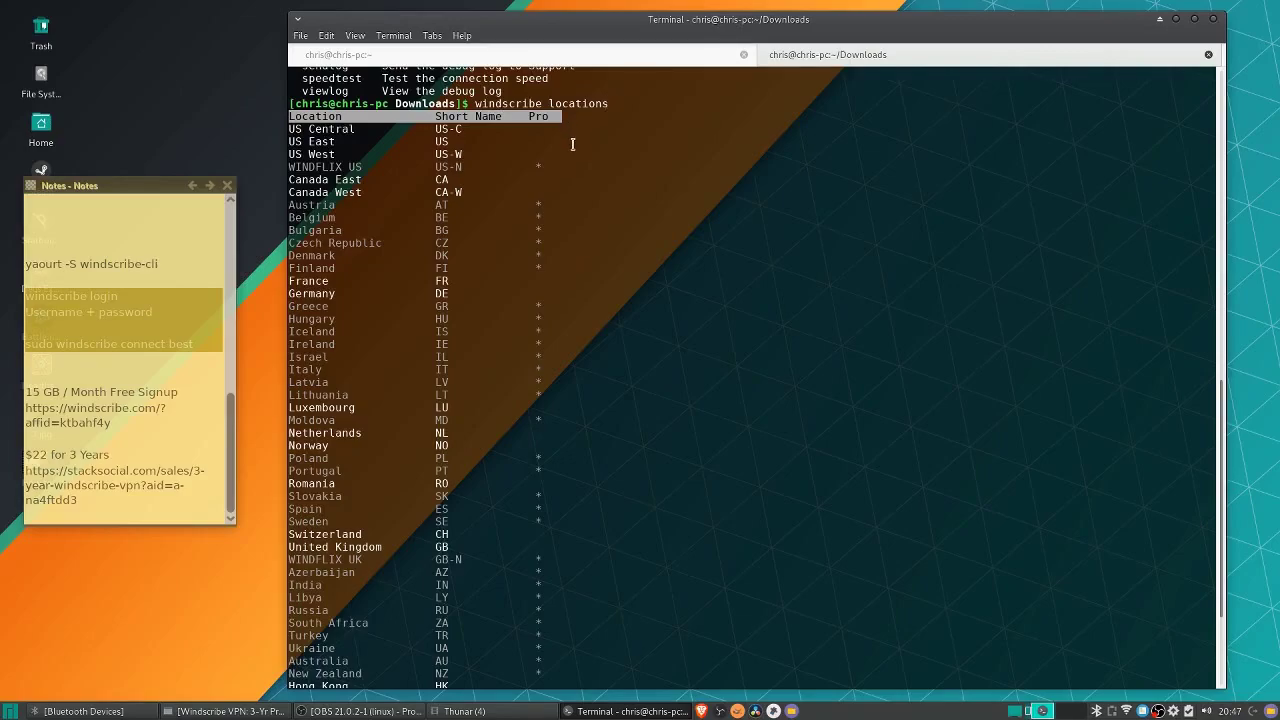
pyautogui.scroll(-5, 575, 148)
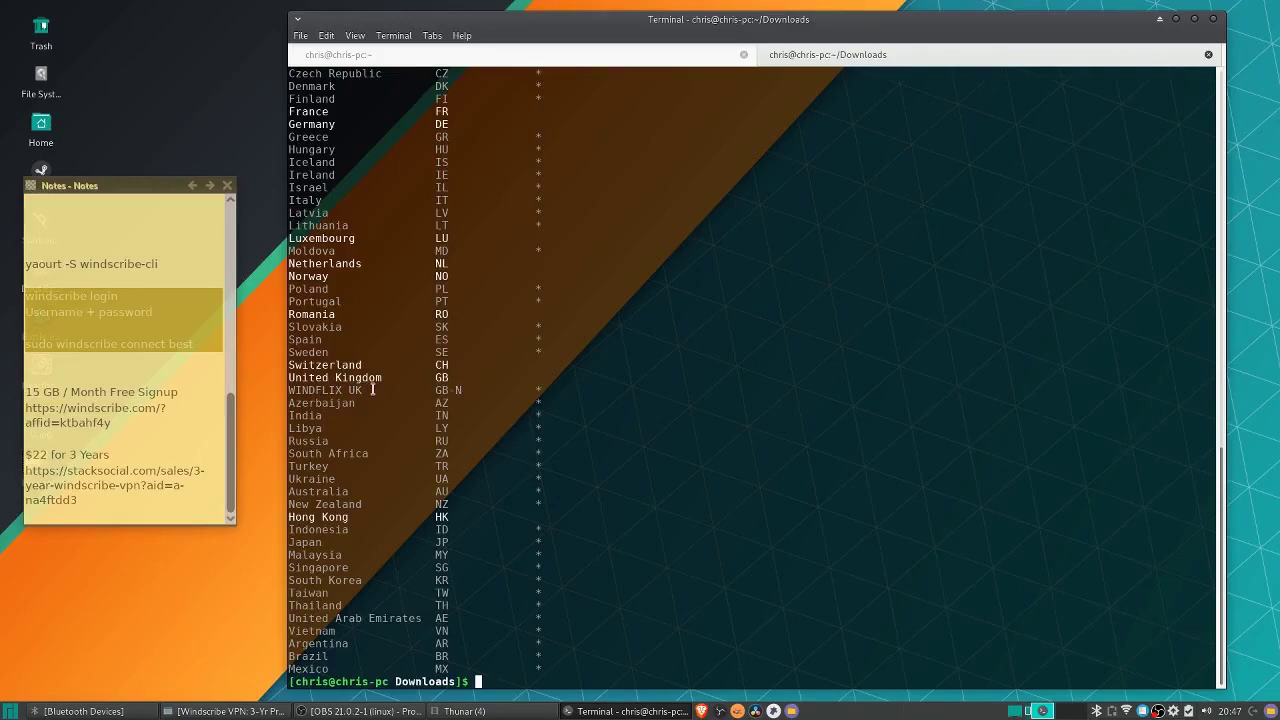
pyautogui.scroll(3, 507, 250)
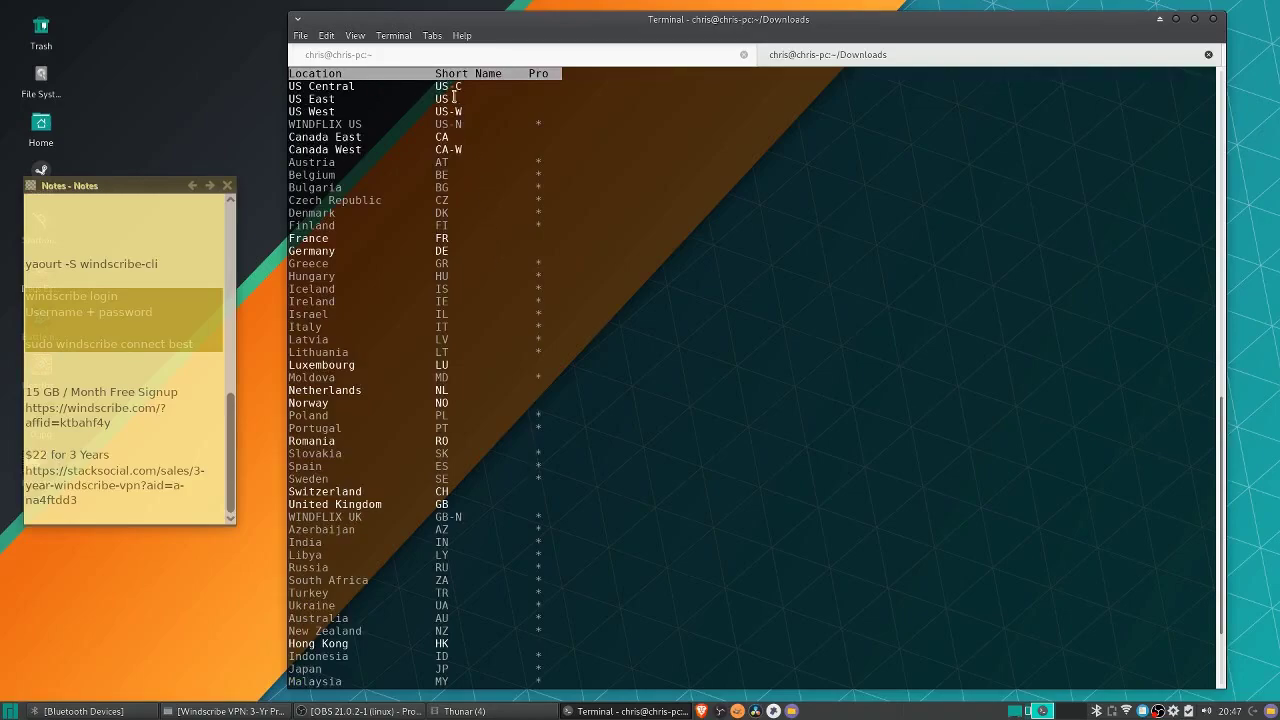
pyautogui.scroll(3, 453, 97)
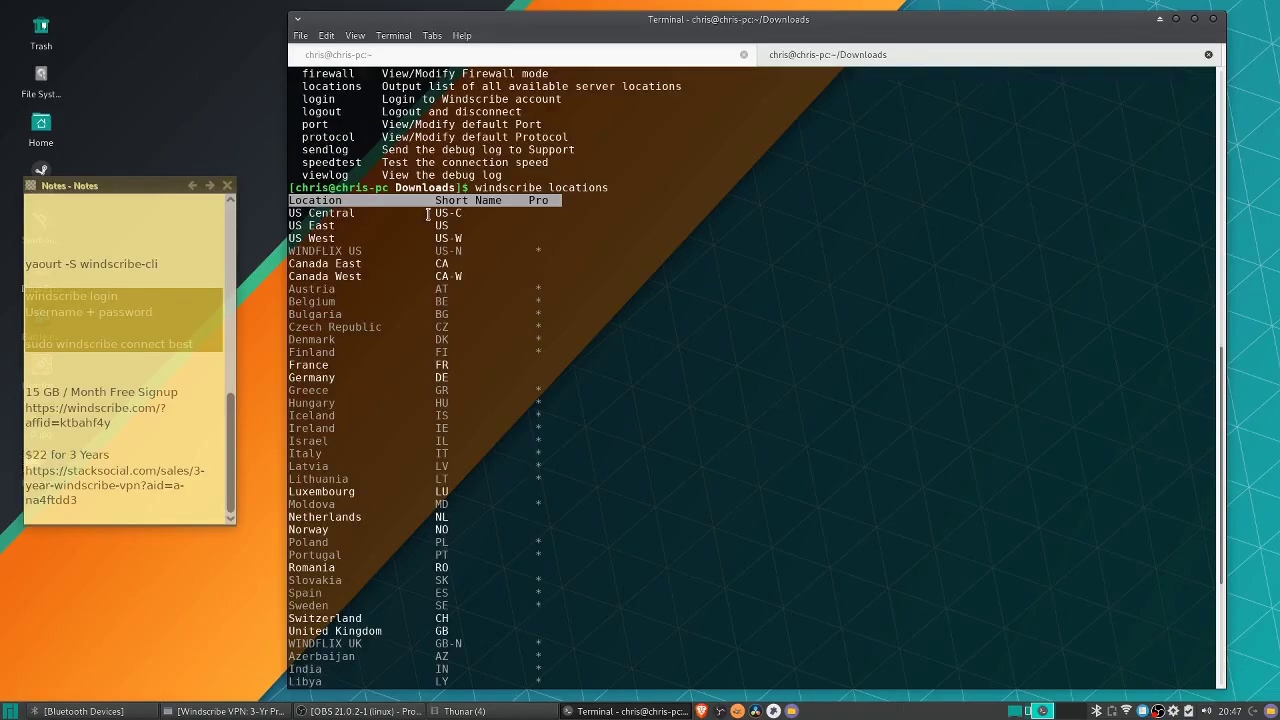
pyautogui.scroll(-6, 600, 260)
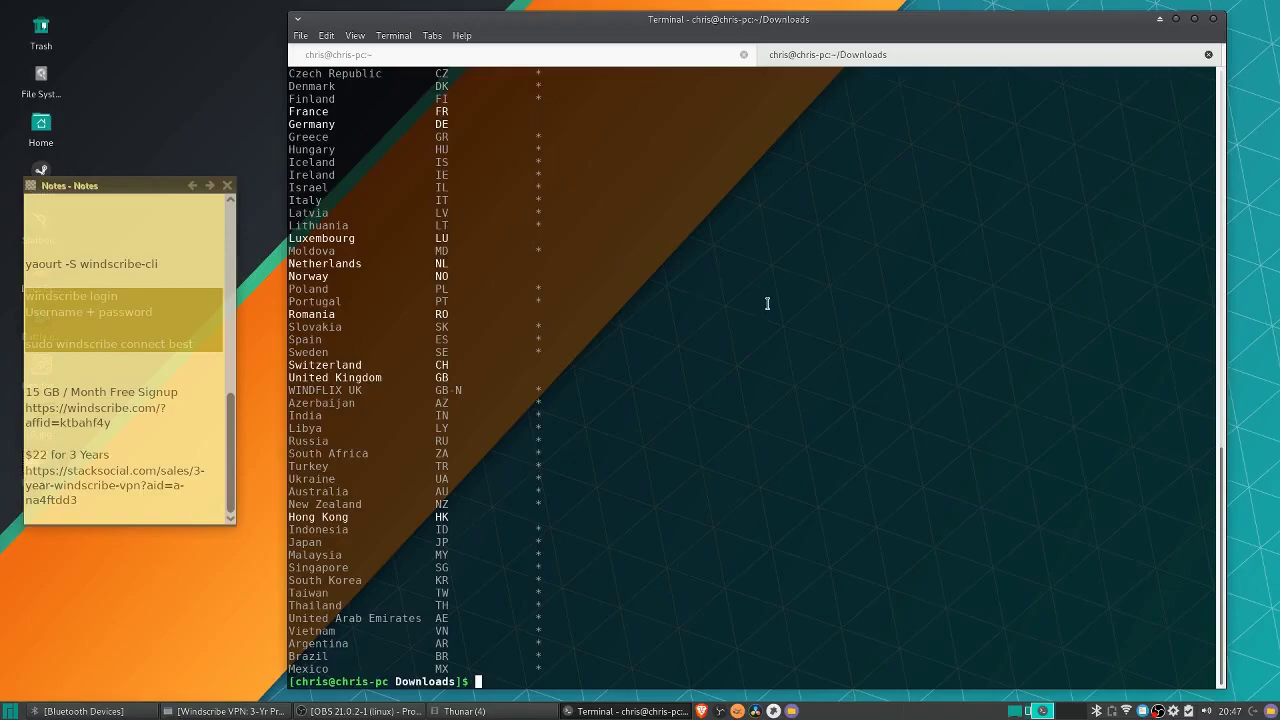
# Step: Start typing 'sudo windscribe connect' while checking the locations list for the US West short name
pyautogui.write('sudo windscribe connect')
pyautogui.scroll(5, 771, 302)
pyautogui.scroll(3, 771, 302)
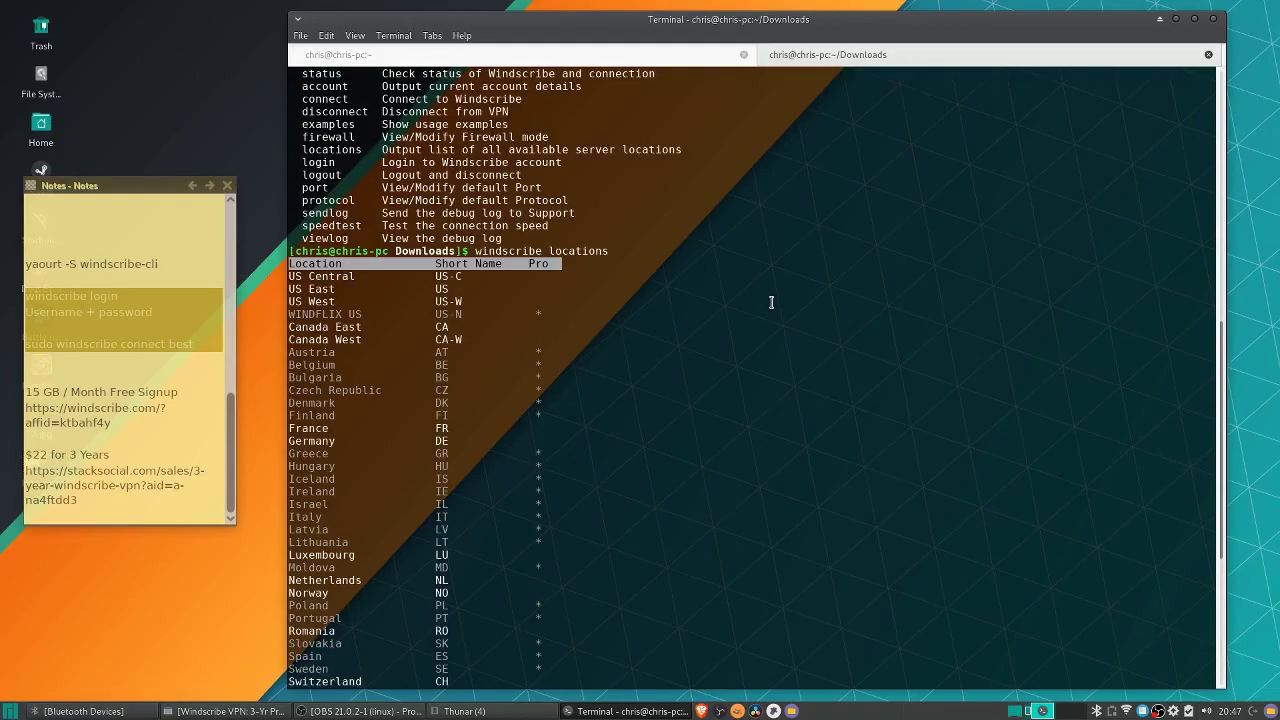
pyautogui.scroll(-8, 771, 302)
# Step: Run 'sudo windscribe connect Us-W', then recall the command and correct its typo
pyautogui.write('Us')
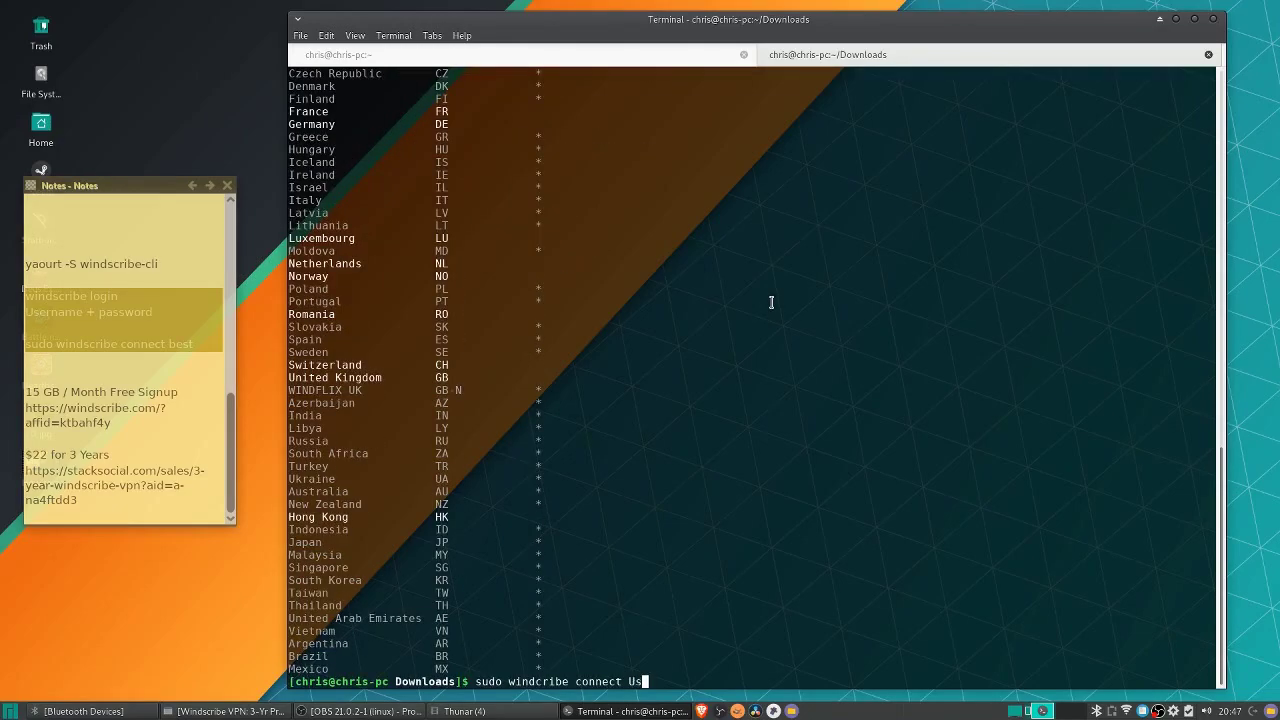
pyautogui.write('-W')
pyautogui.press('Return')
pyautogui.press('Up')
pyautogui.press('Left')
pyautogui.press('Left')
pyautogui.press('Left')
pyautogui.press('Left')
pyautogui.press('Left')
pyautogui.press('Left')
pyautogui.press('Left')
pyautogui.press('Left')
pyautogui.press('Left')
pyautogui.press('Left')
pyautogui.press('Left')
pyautogui.press('Left')
pyautogui.press('Left')
pyautogui.press('Left')
pyautogui.press('Left')
pyautogui.press('Left')
pyautogui.press('Left')
pyautogui.press('Left')
pyautogui.write('s')
pyautogui.press('Return')
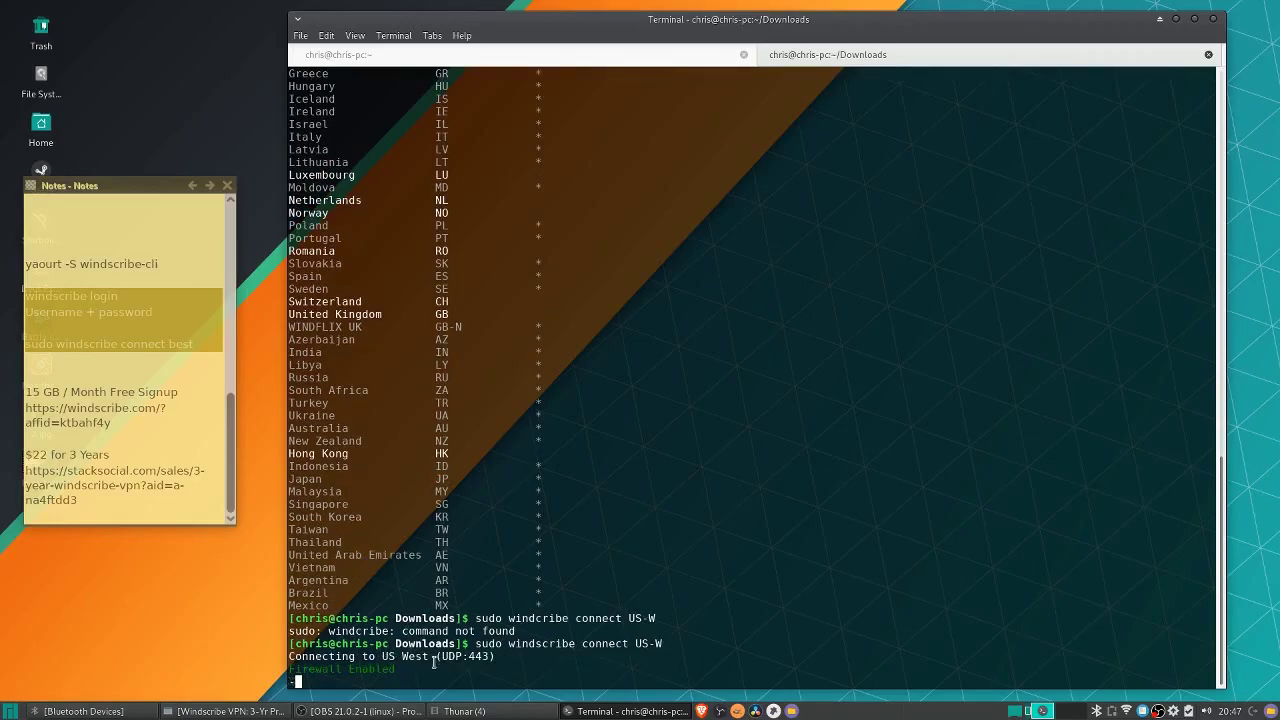
# Step: Highlight the 'sudo windscribe connect best' line in the notes and return to the terminal
pyautogui.click(203, 346)
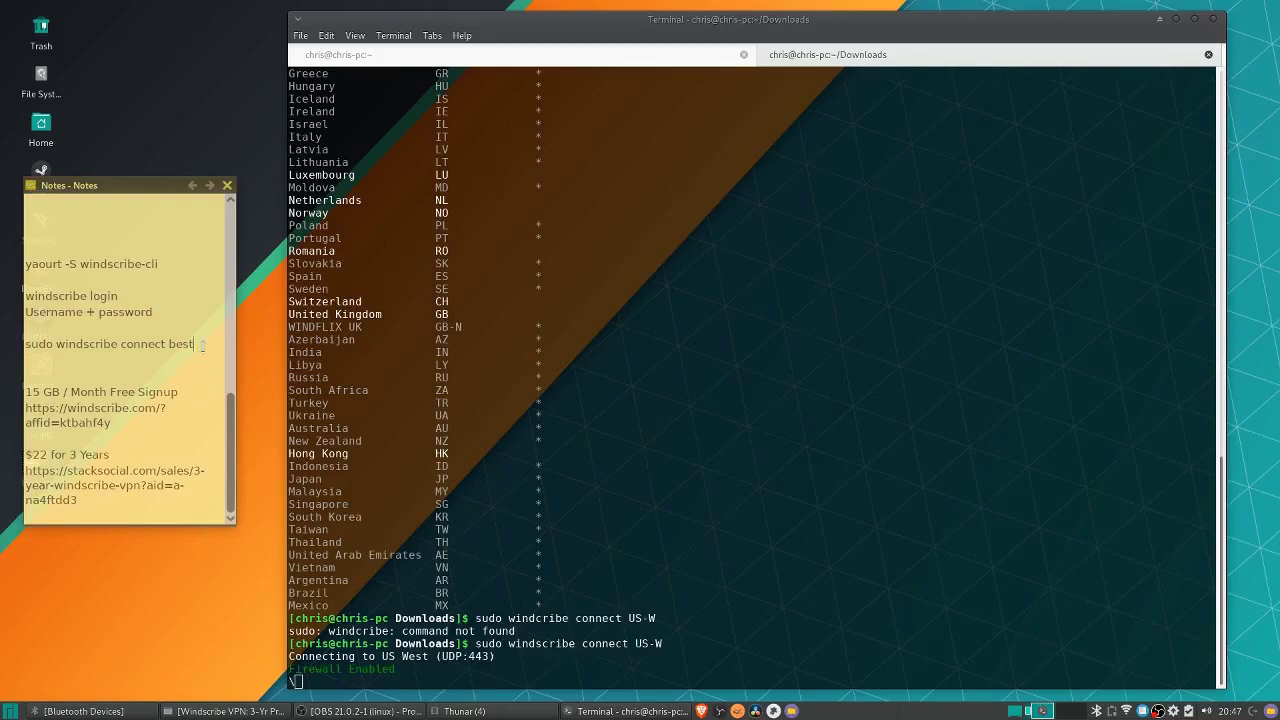
pyautogui.moveTo(203, 346); pyautogui.dragTo(24, 346)
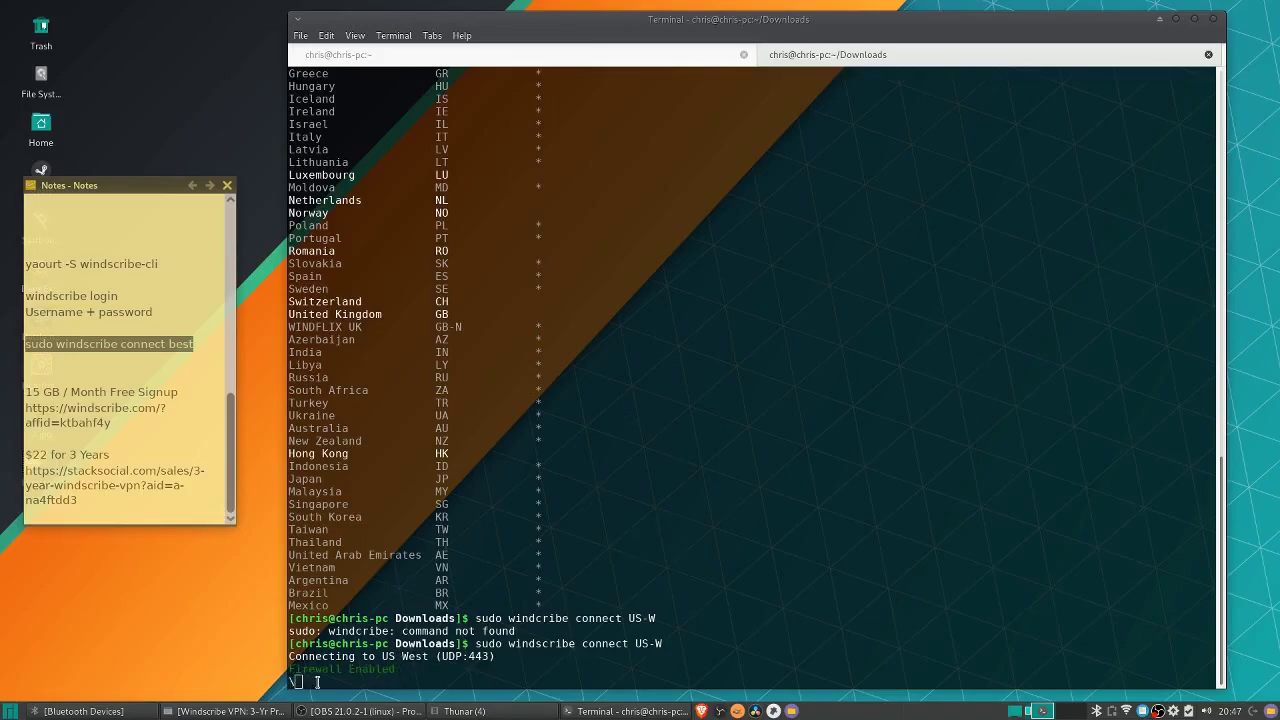
pyautogui.click(416, 655)
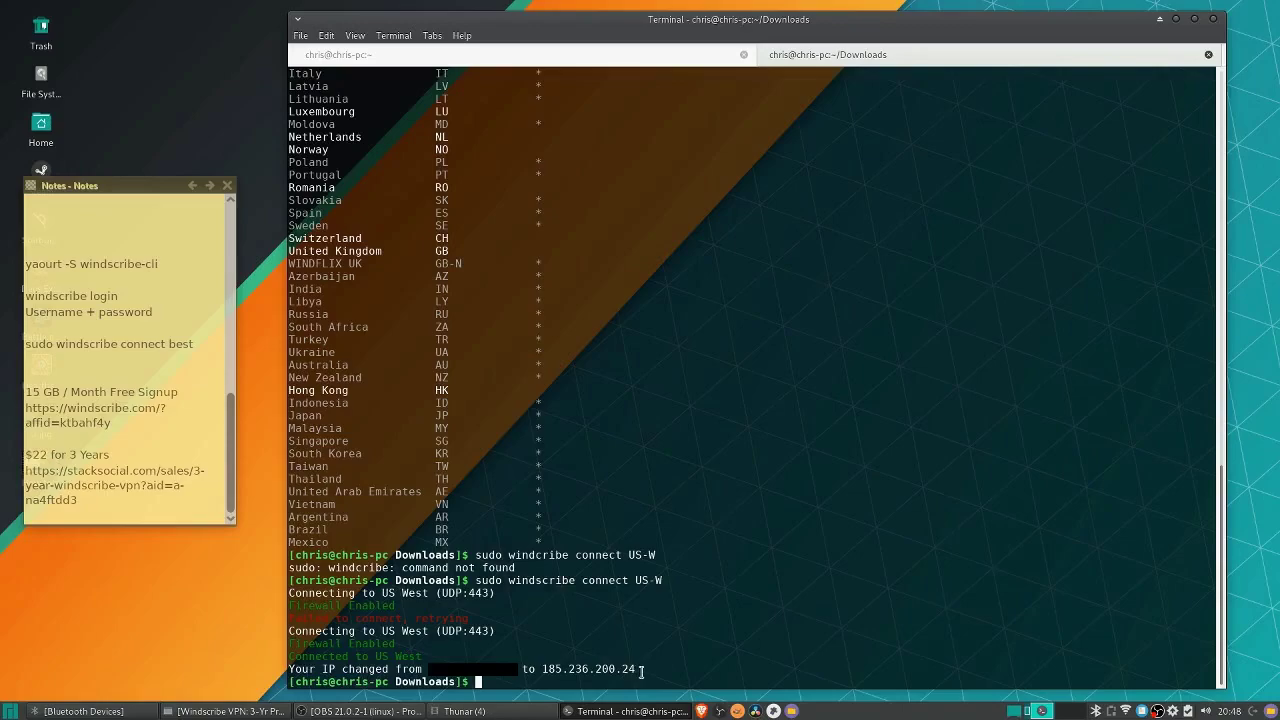
# Step: Restore Brave and load target.com in a new tab
pyautogui.click(228, 711)
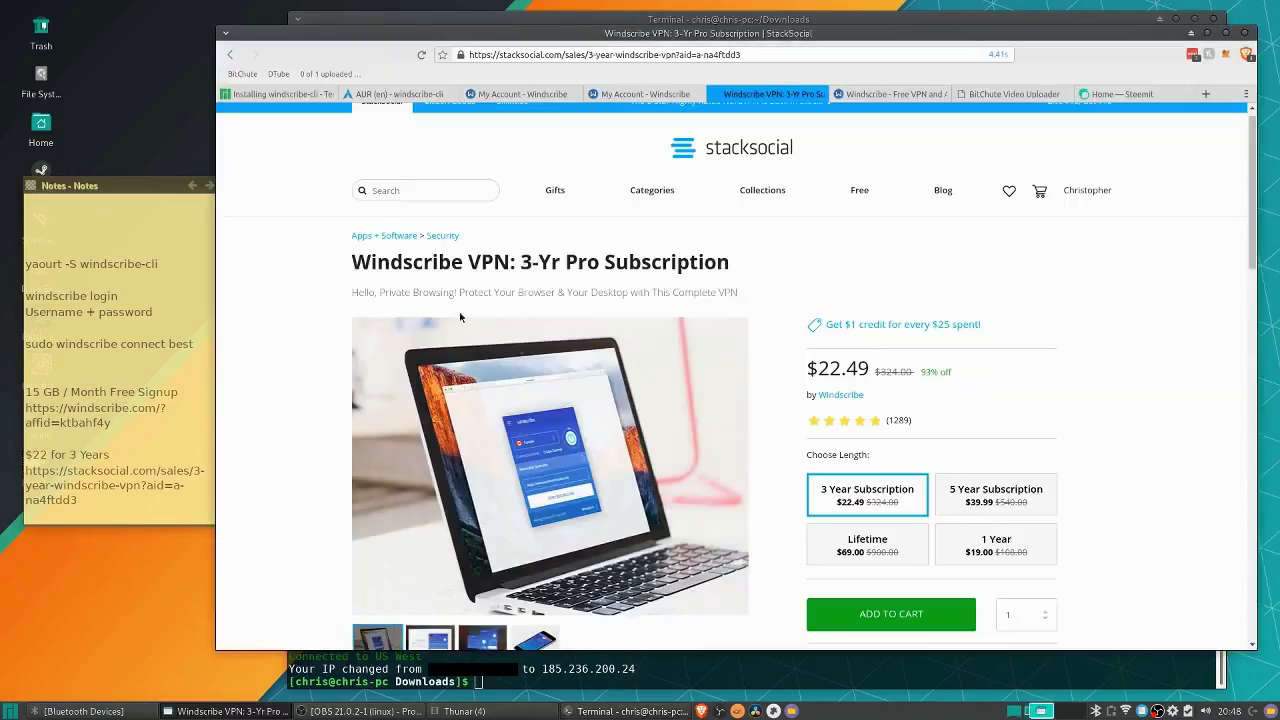
pyautogui.hotkey('ctrl', 't')
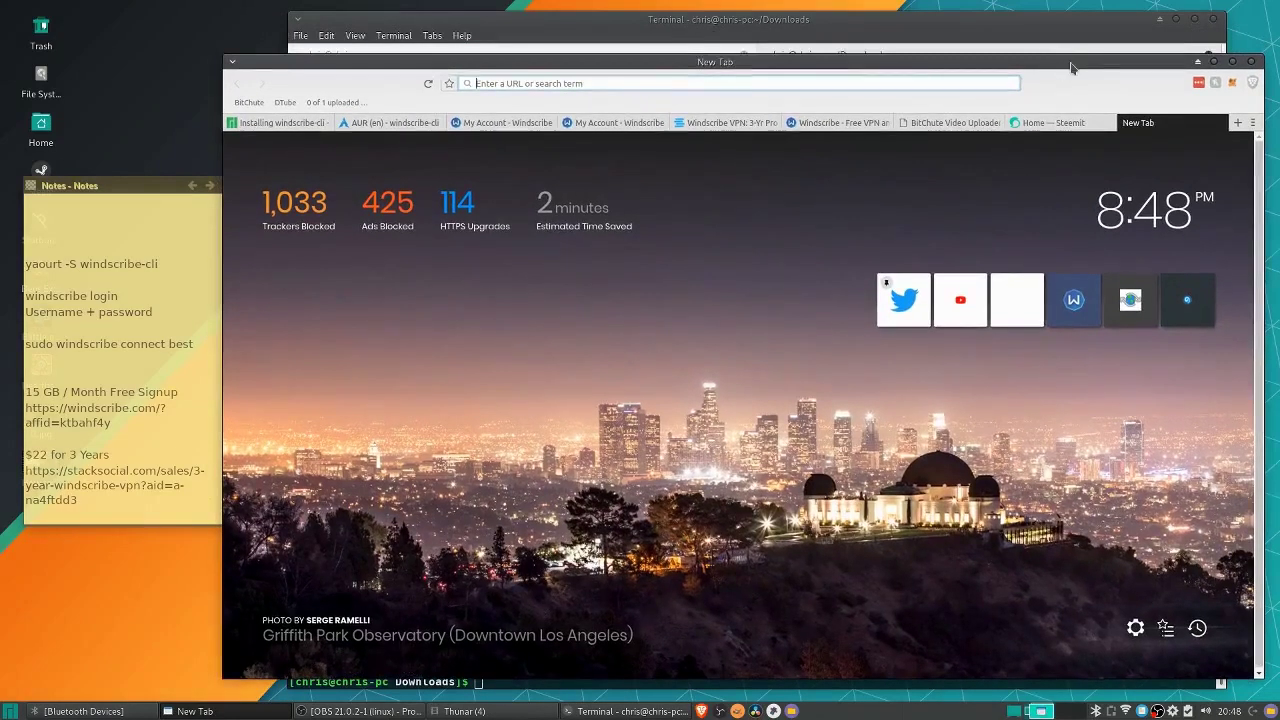
pyautogui.write('target.com')
pyautogui.press('Return')
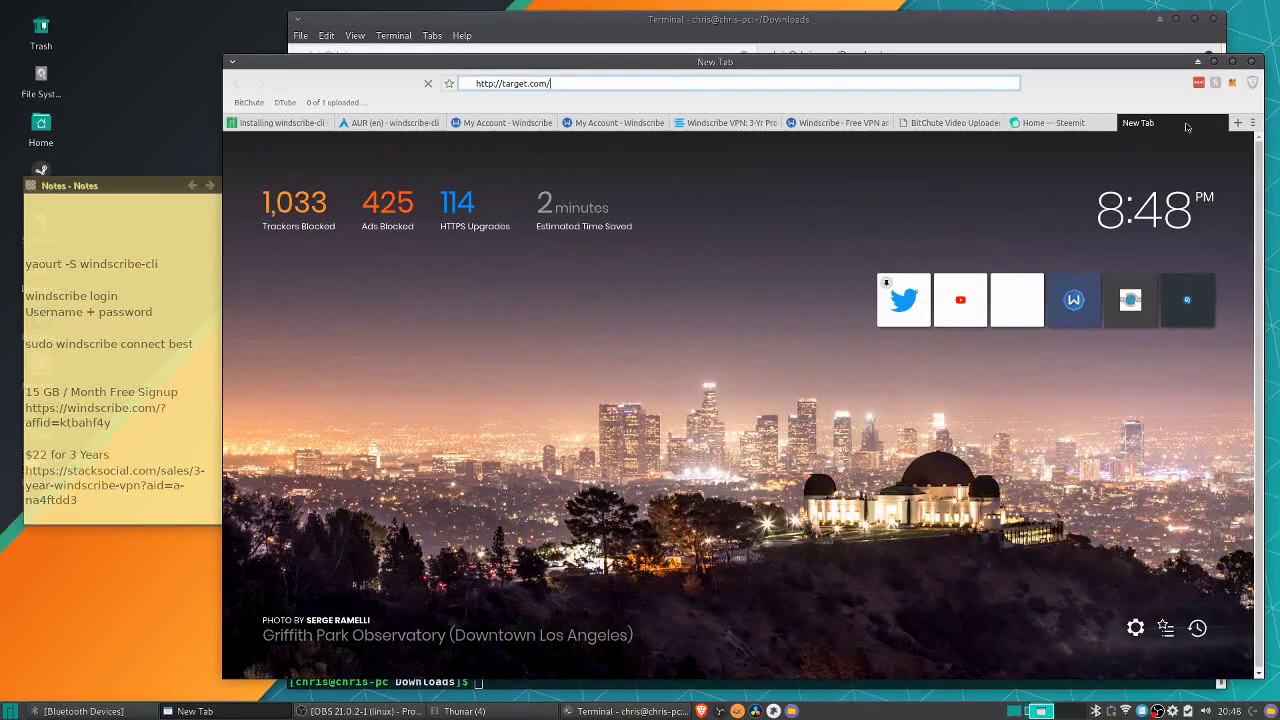
# Step: Load whatsmyip.org in another new tab to check the public IP
pyautogui.click(1238, 122)
pyautogui.write('wat')
pyautogui.press('BackSpace')
pyautogui.press('BackSpace')
pyautogui.write('hatsmyip.org/')
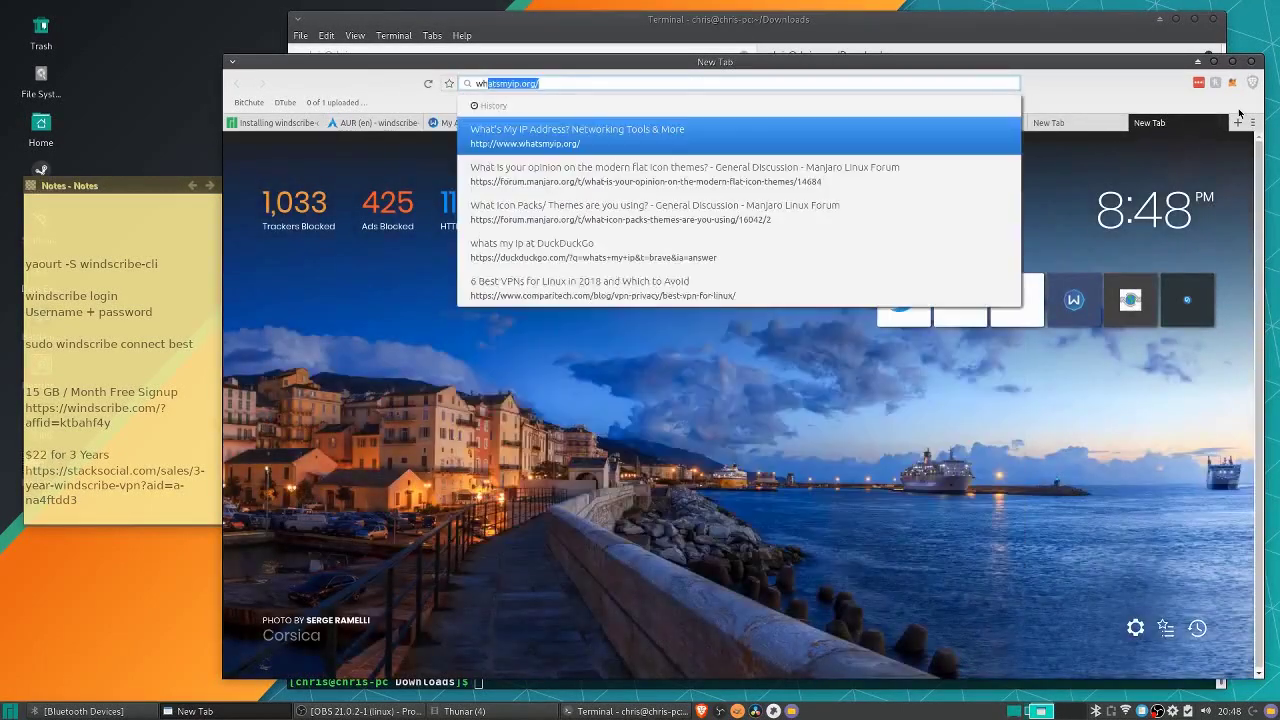
pyautogui.press('Return')
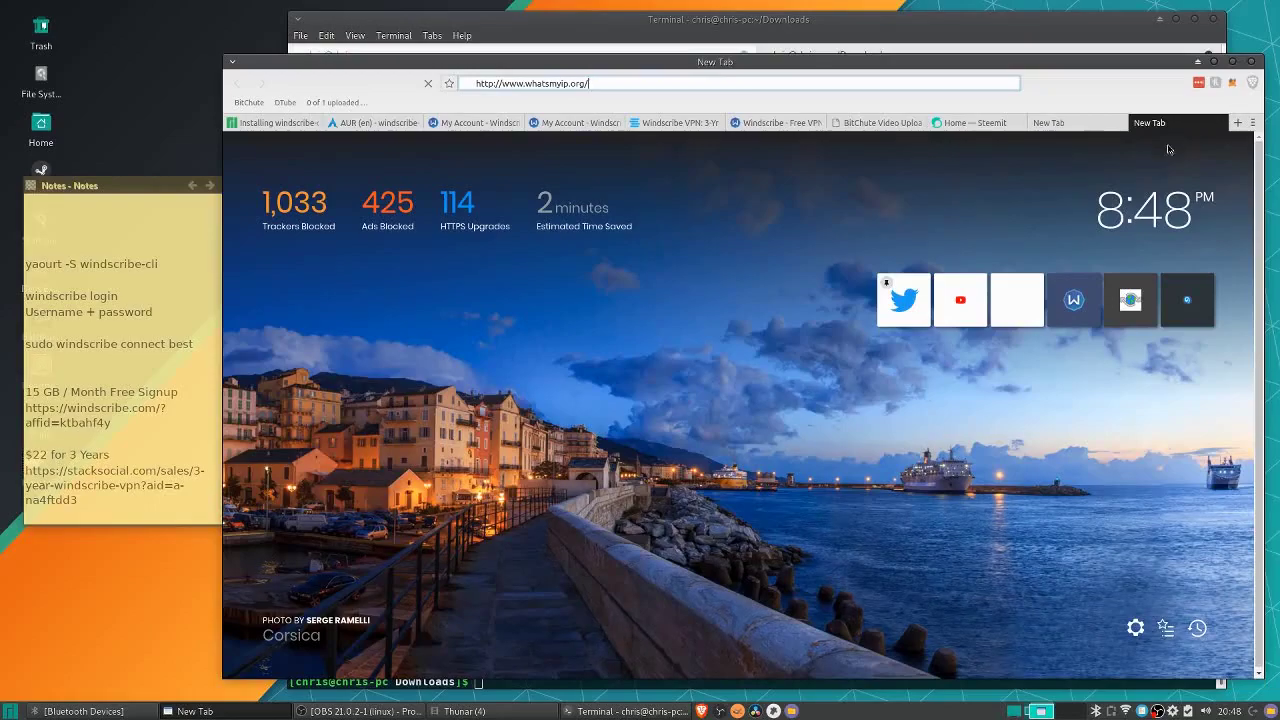